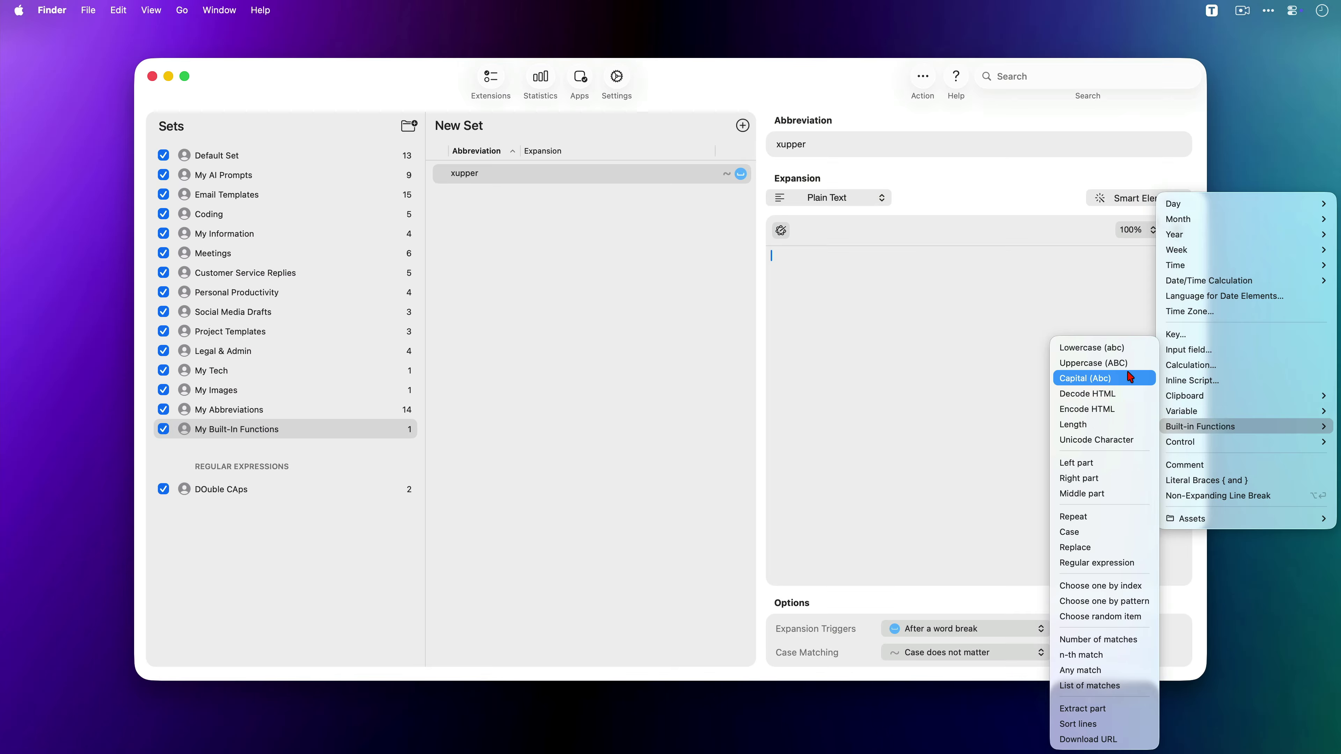
Insert the built-in Uppercase function as the xupper expansion, with "on my way" as its text
{"action": "left_click", "coordinate": [1126, 363]}
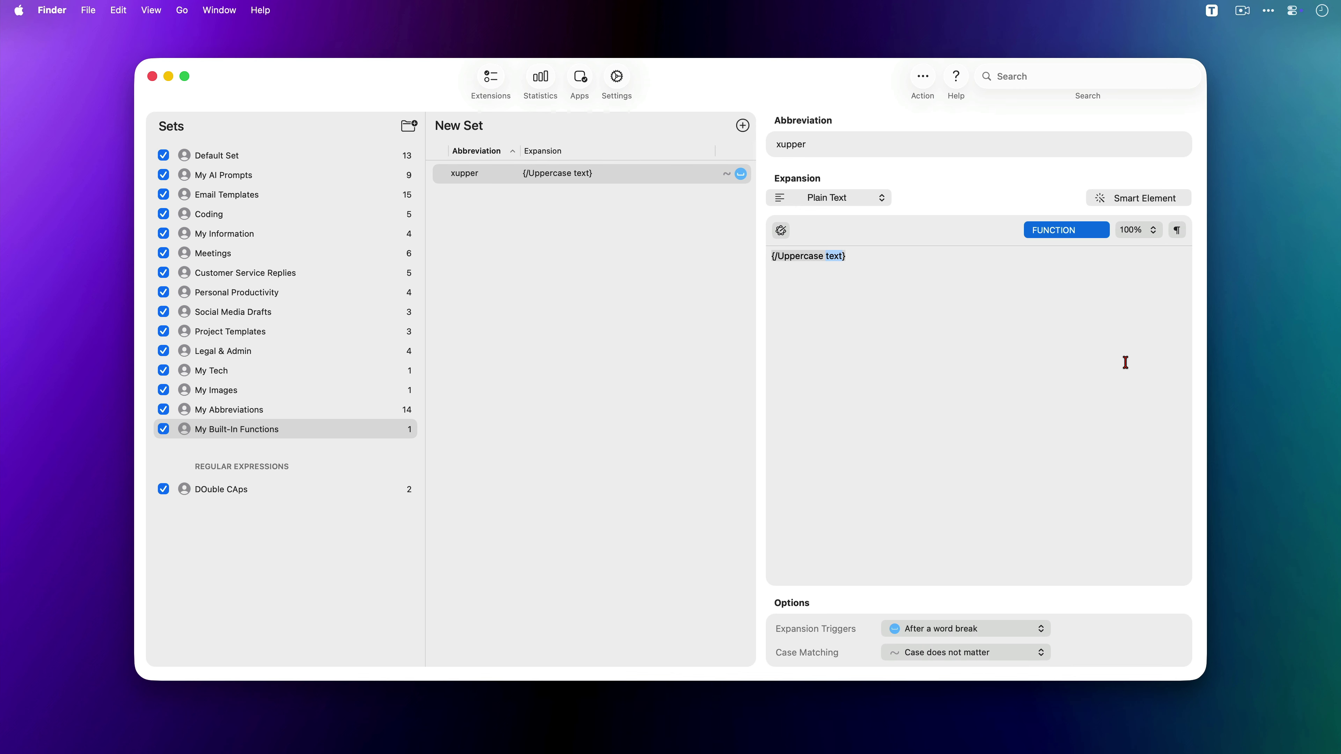
{"action": "type", "text": "on my way"}
Switch to the Typinator Scratchpad in TextEdit, expand the xupper abbreviation there, and hide TextEdit
{"action": "key", "text": "super+Tab"}
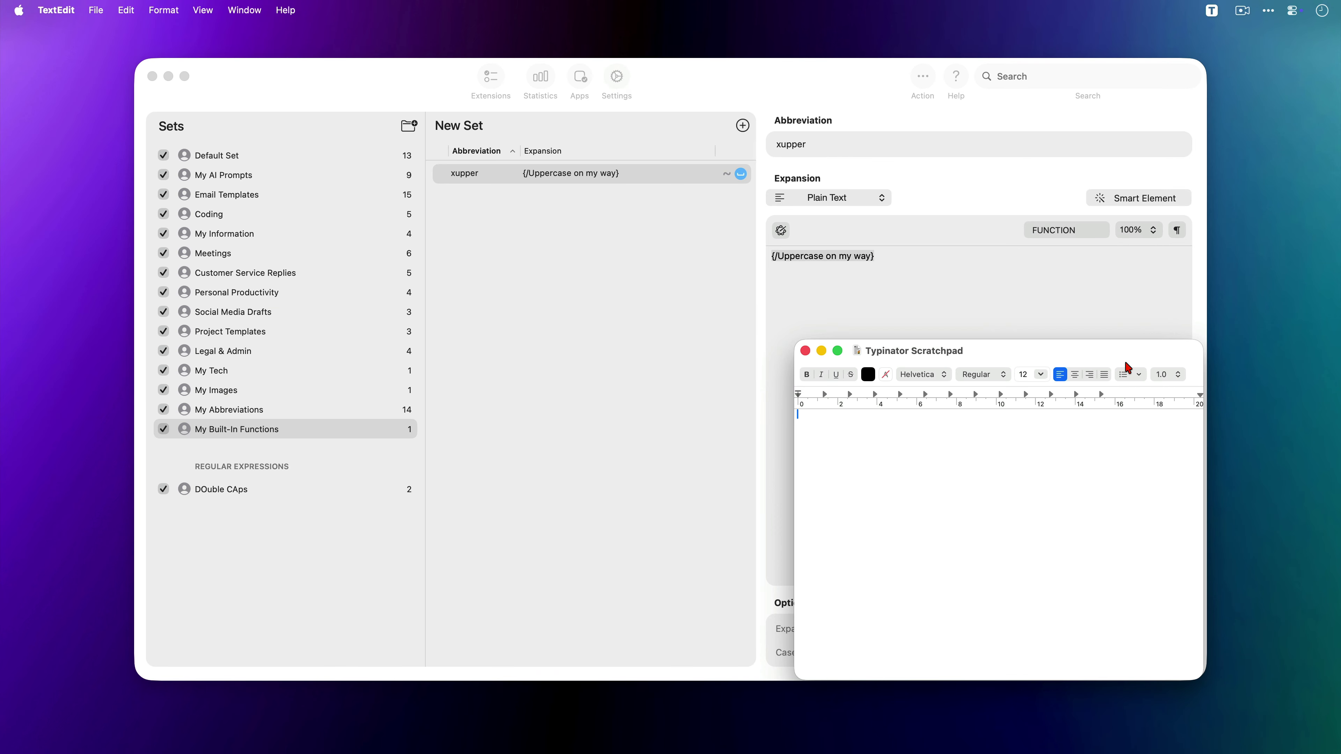
{"action": "type", "text": "xupper"}
{"action": "key", "text": "super+h"}
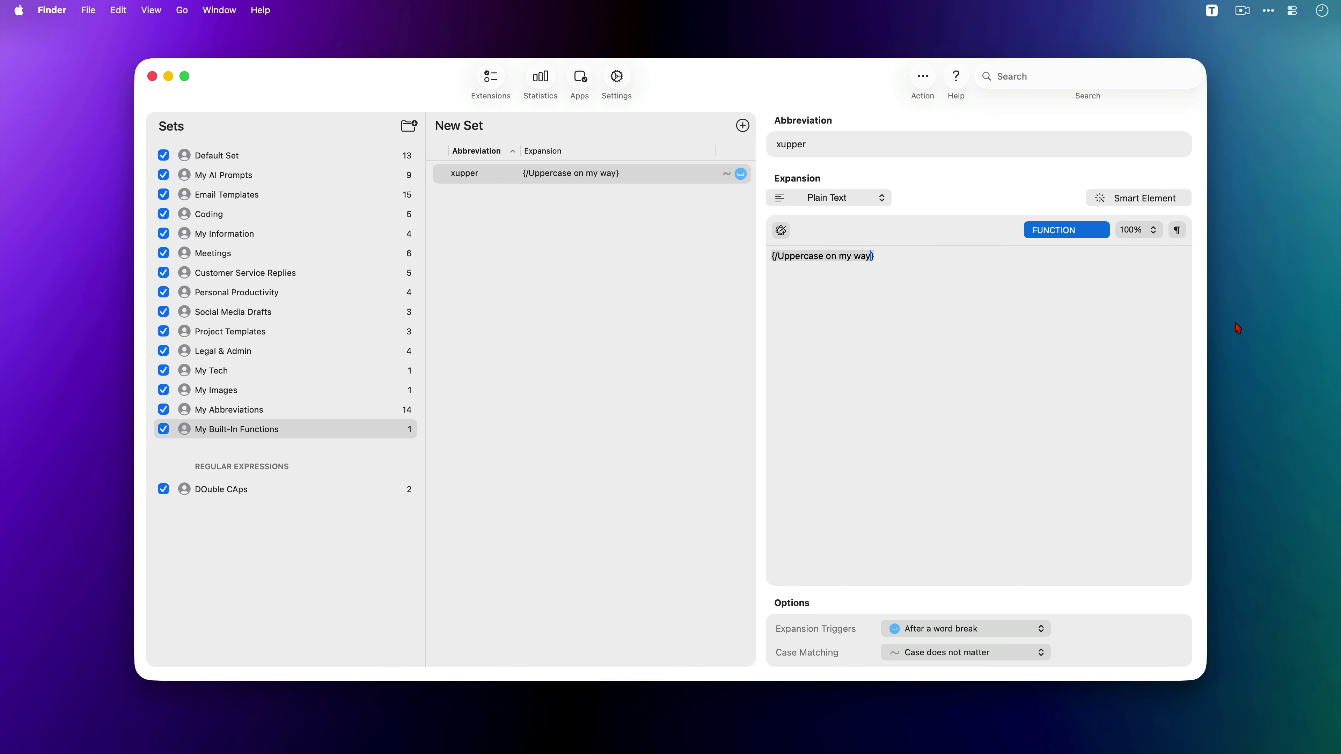
Replace "on my way" in the xupper Uppercase function with the clipboard placeholder {clip}
{"action": "key", "text": "BackSpace"}
{"action": "key", "text": "BackSpace"}
{"action": "key", "text": "BackSpace"}
{"action": "key", "text": "BackSpace"}
{"action": "key", "text": "BackSpace"}
{"action": "key", "text": "BackSpace"}
{"action": "key", "text": "BackSpace"}
{"action": "key", "text": "BackSpace"}
{"action": "key", "text": "BackSpace"}
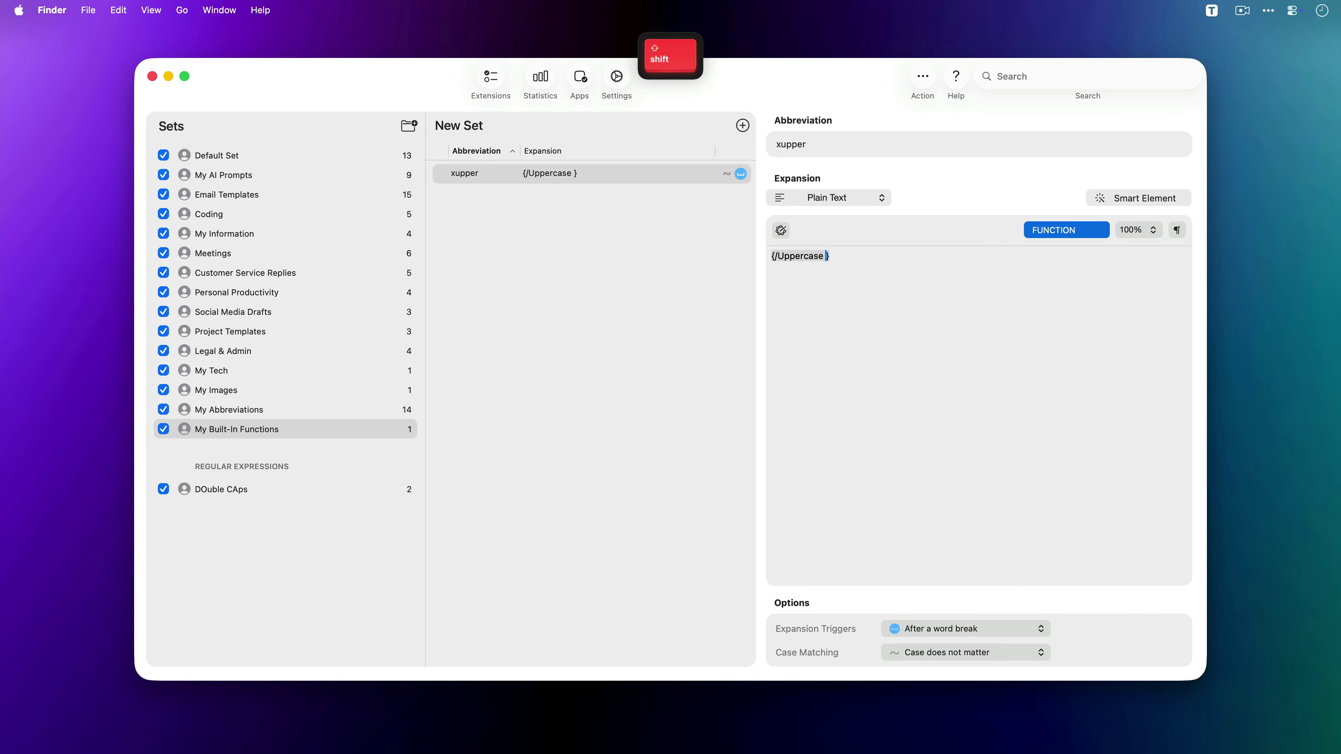
{"action": "type", "text": "{clip}"}
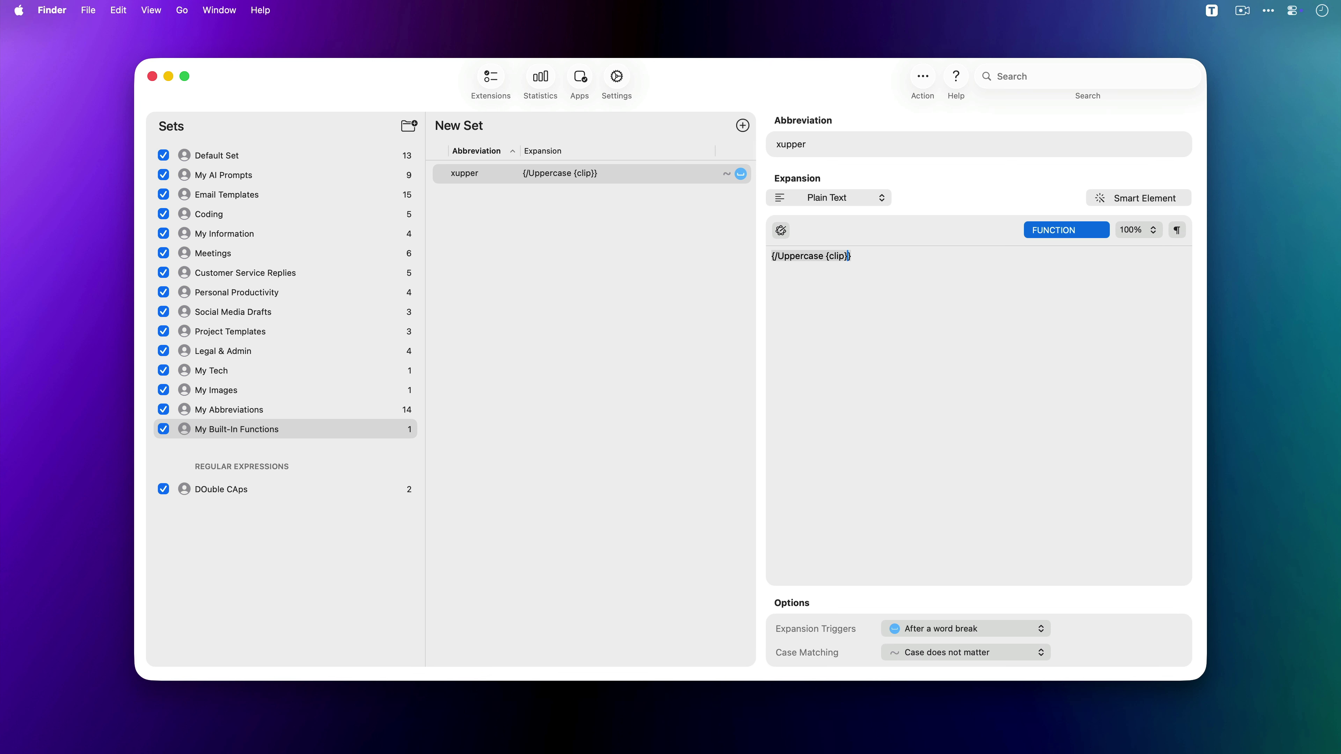
In the TextEdit scratchpad, cut the sentence about backing up the system and replace it by expanding xupper
{"action": "key", "text": "super+Tab"}
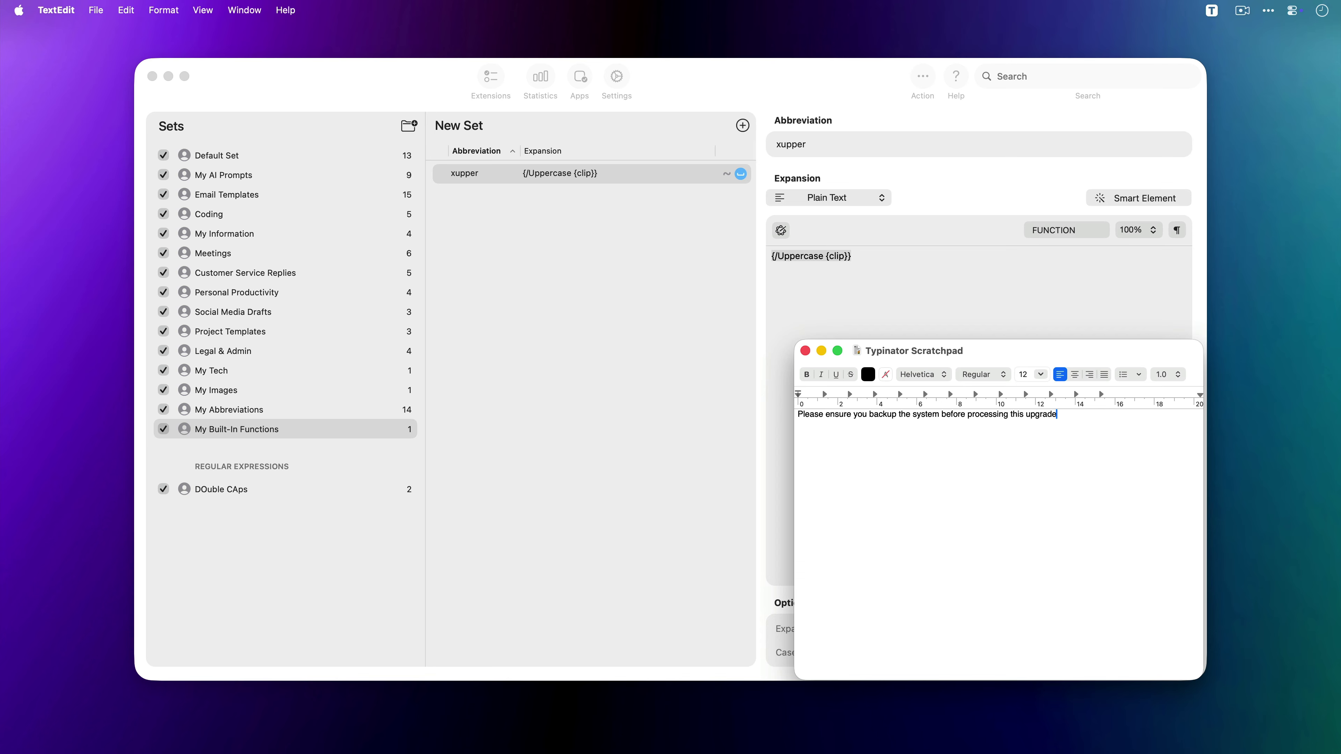
{"action": "key", "text": "cmd+a"}
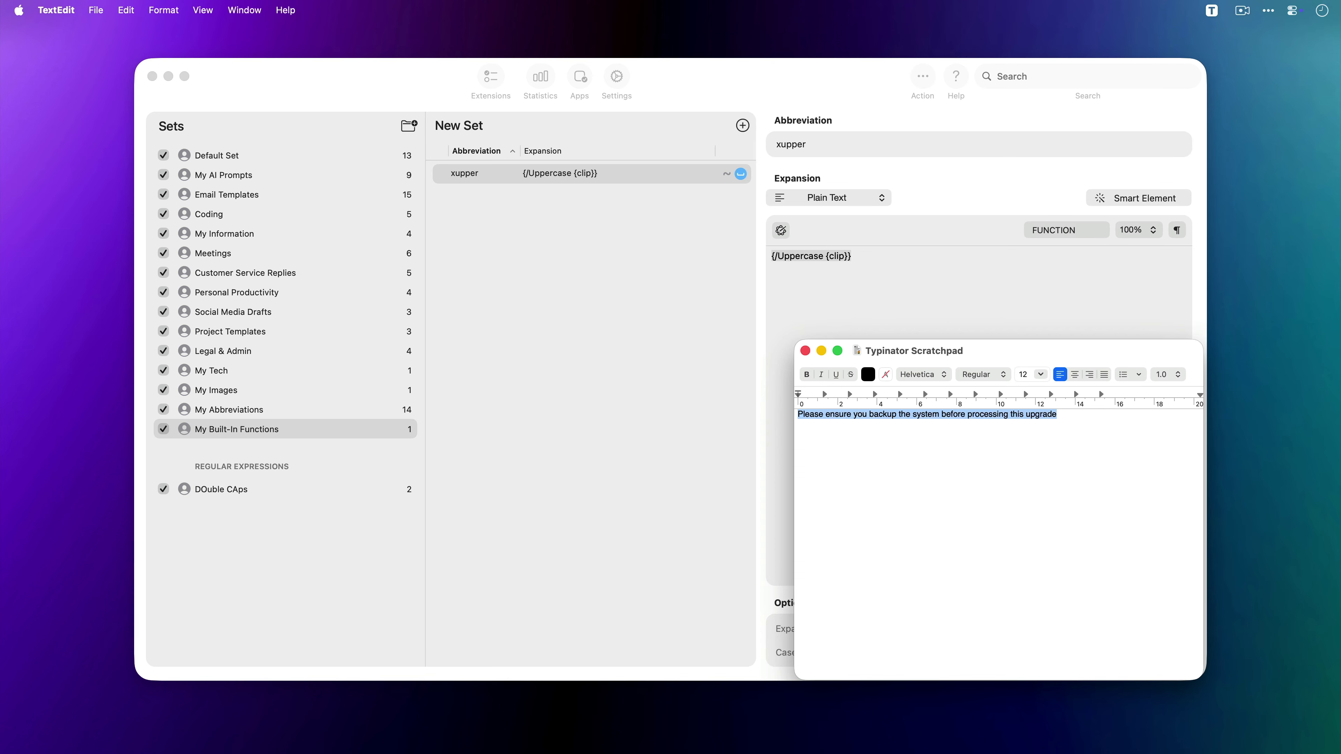
{"action": "key", "text": "super+x"}
{"action": "type", "text": "x"}
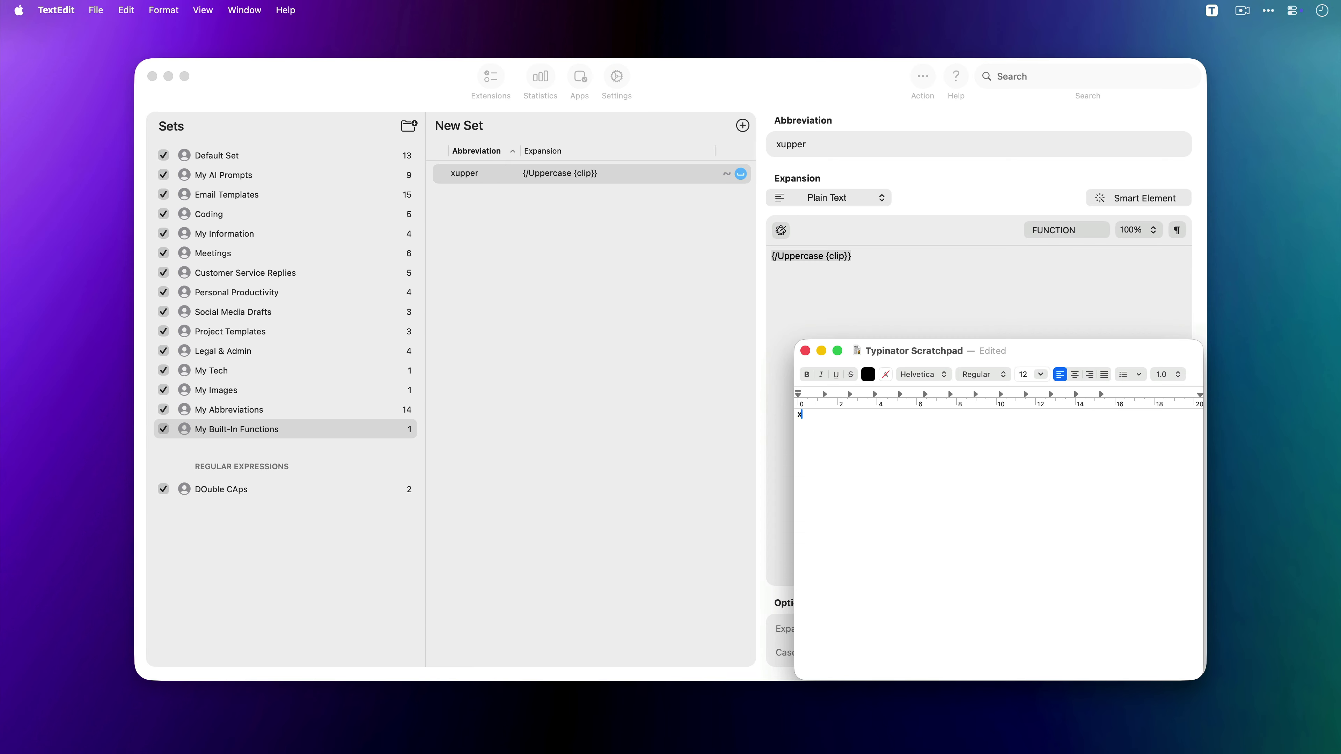
{"action": "type", "text": "upper"}
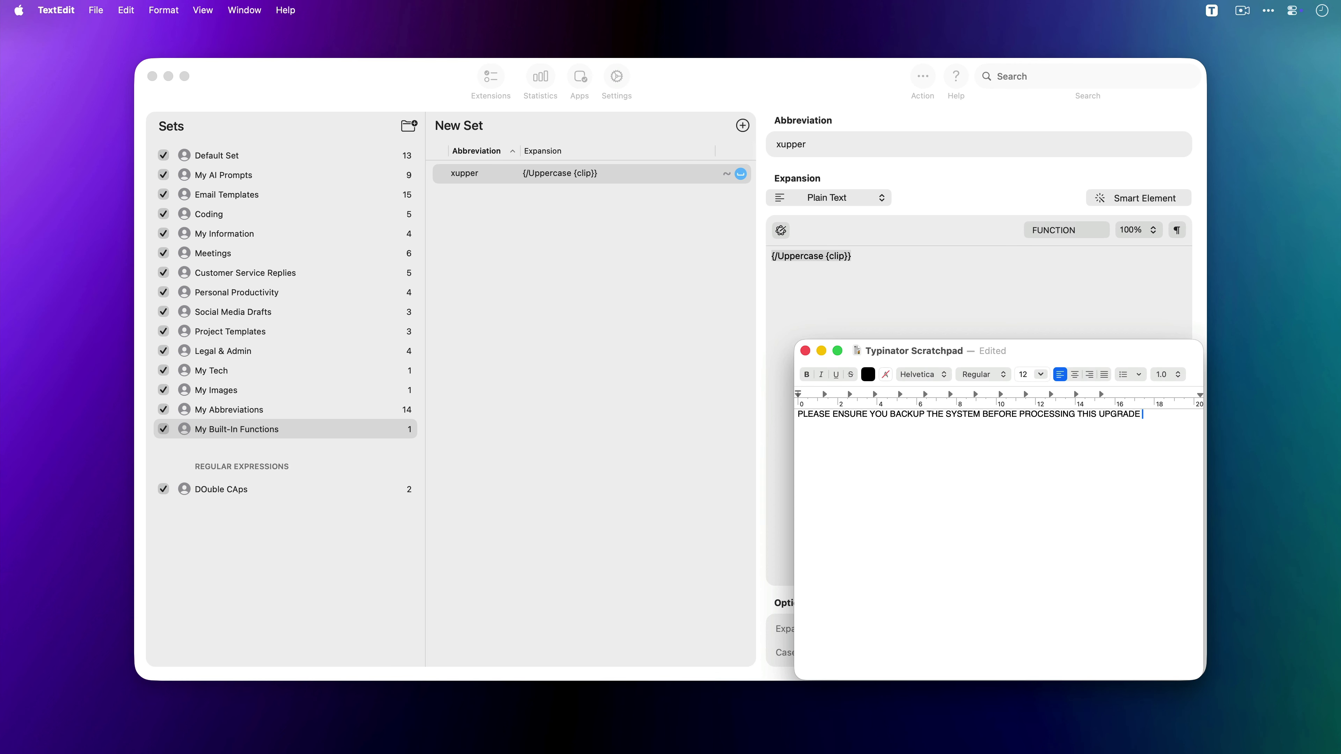
Switch to the Capitalisation document and cut its entire erratically capitalised headline to the clipboard
{"action": "key", "text": "super+grave"}
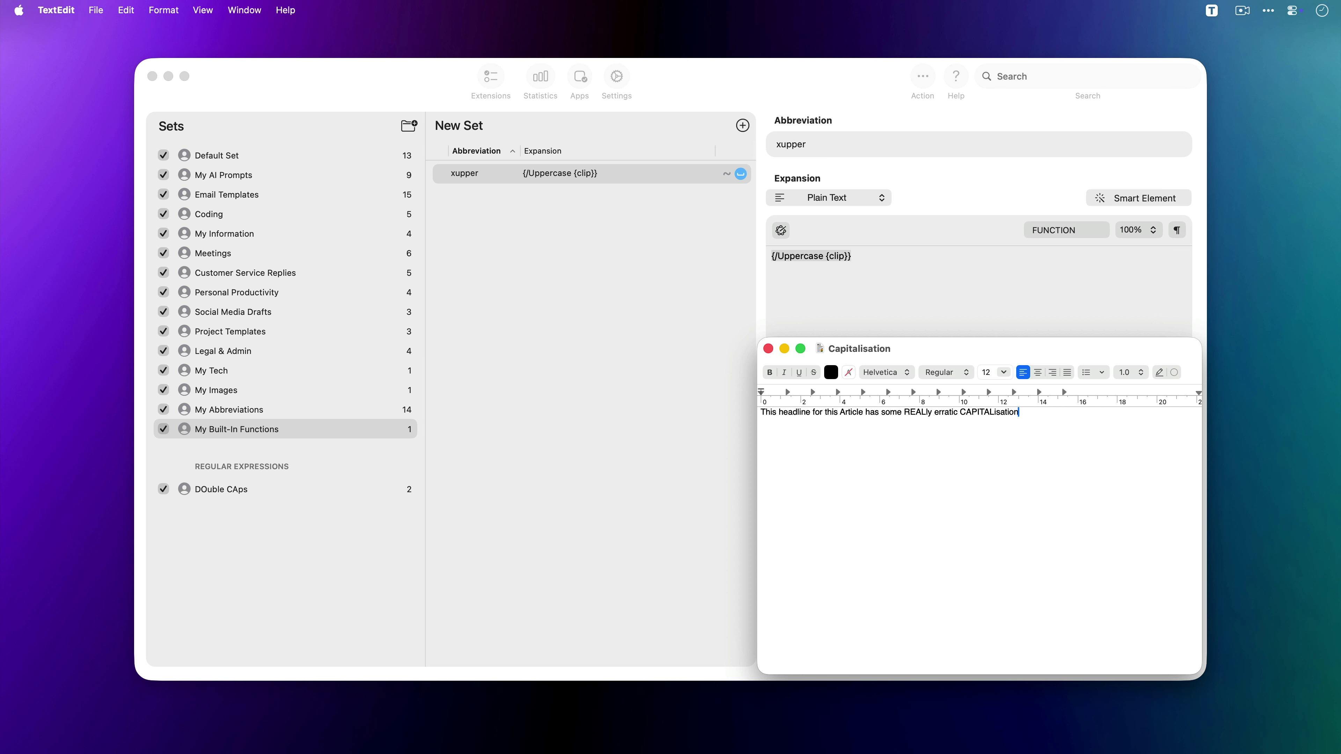
{"action": "key", "text": "super+a"}
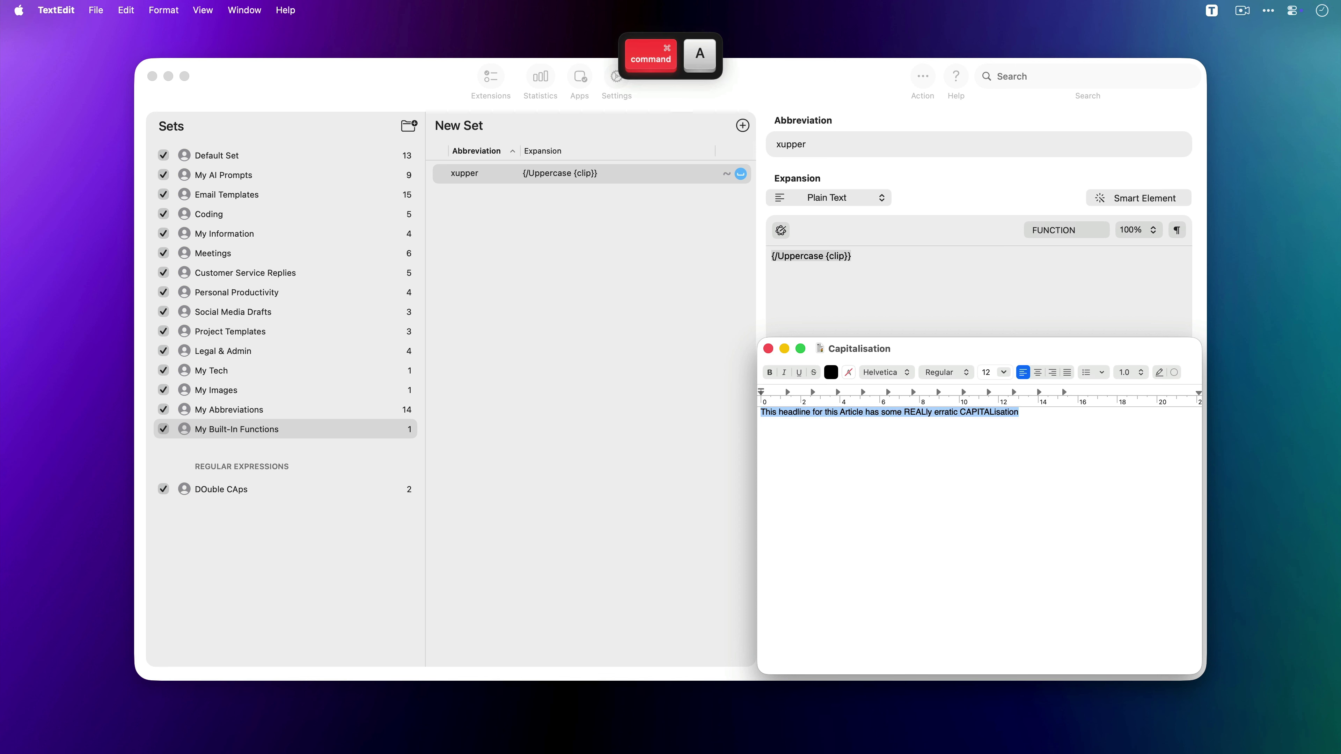
{"action": "key", "text": "super+x"}
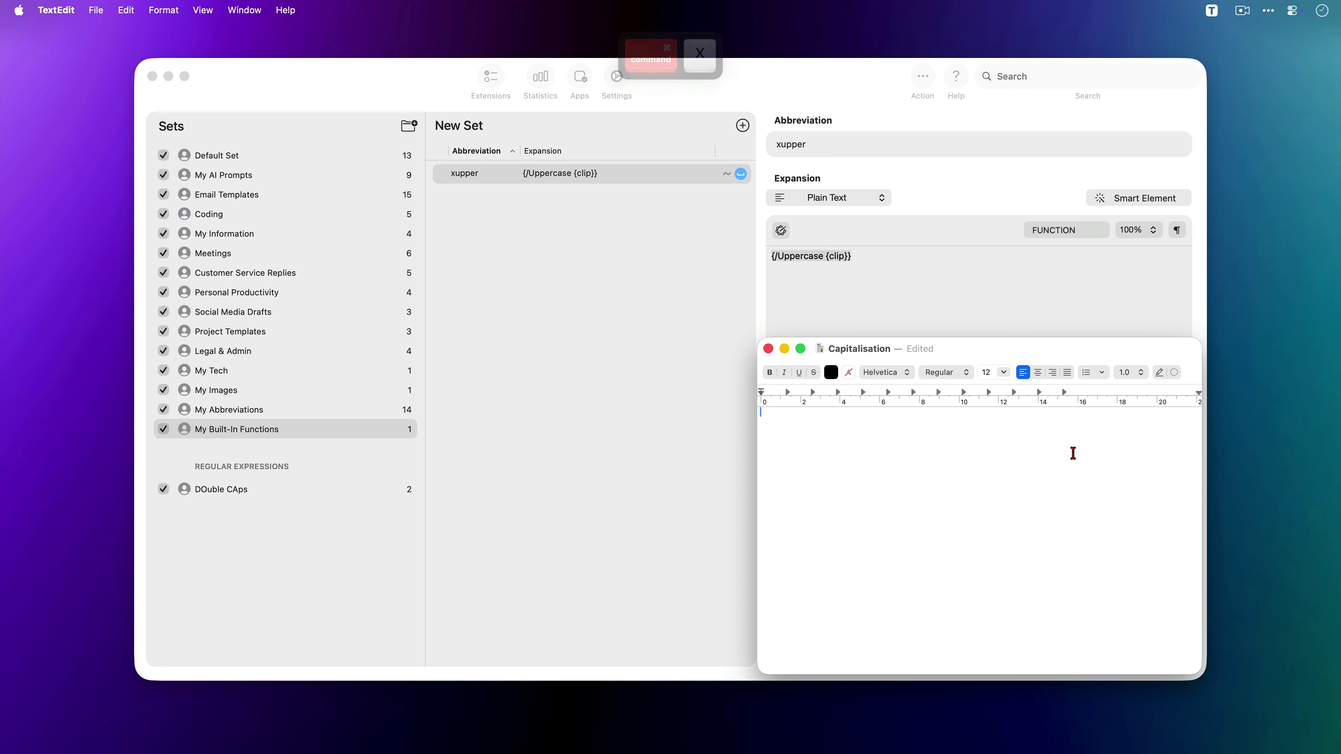
Create the abbreviation xcap in the My Built-In Functions set, expanding to the Capital function applied to {clip}
{"action": "left_click", "coordinate": [599, 384]}
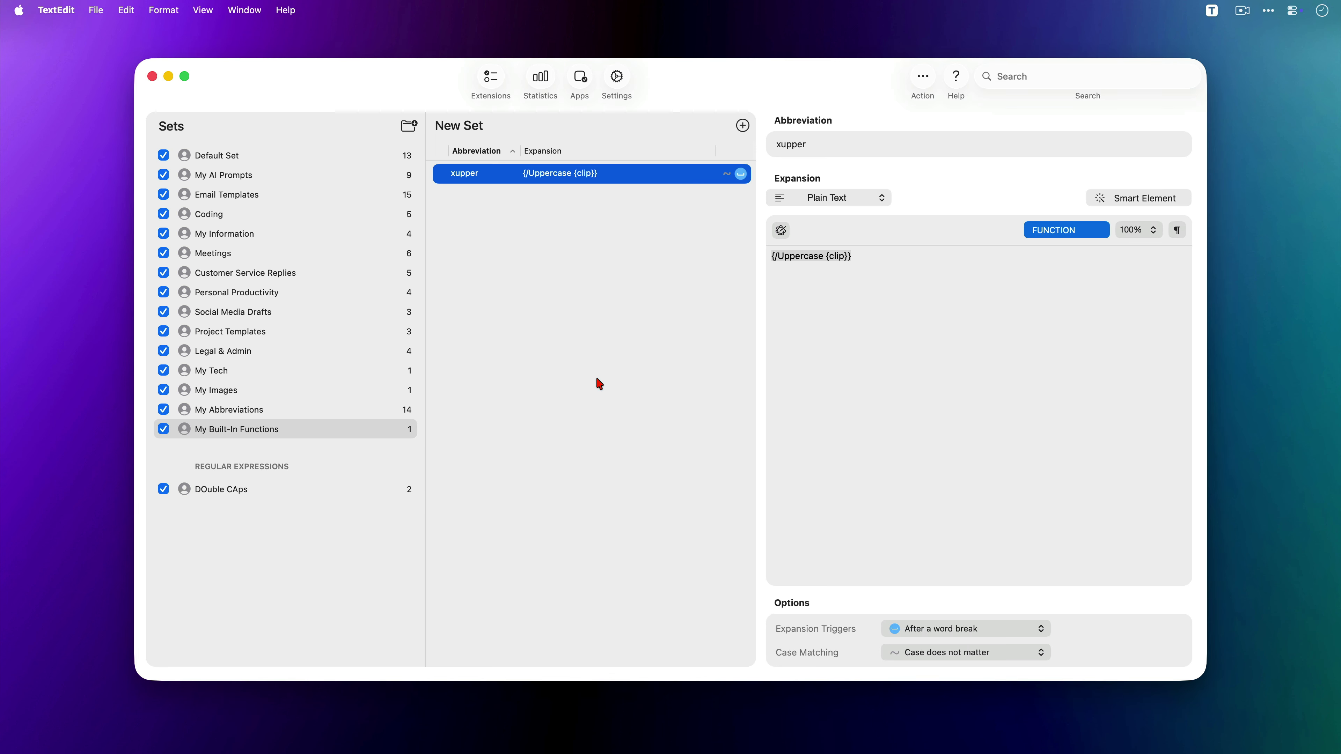
{"action": "key", "text": "super+n"}
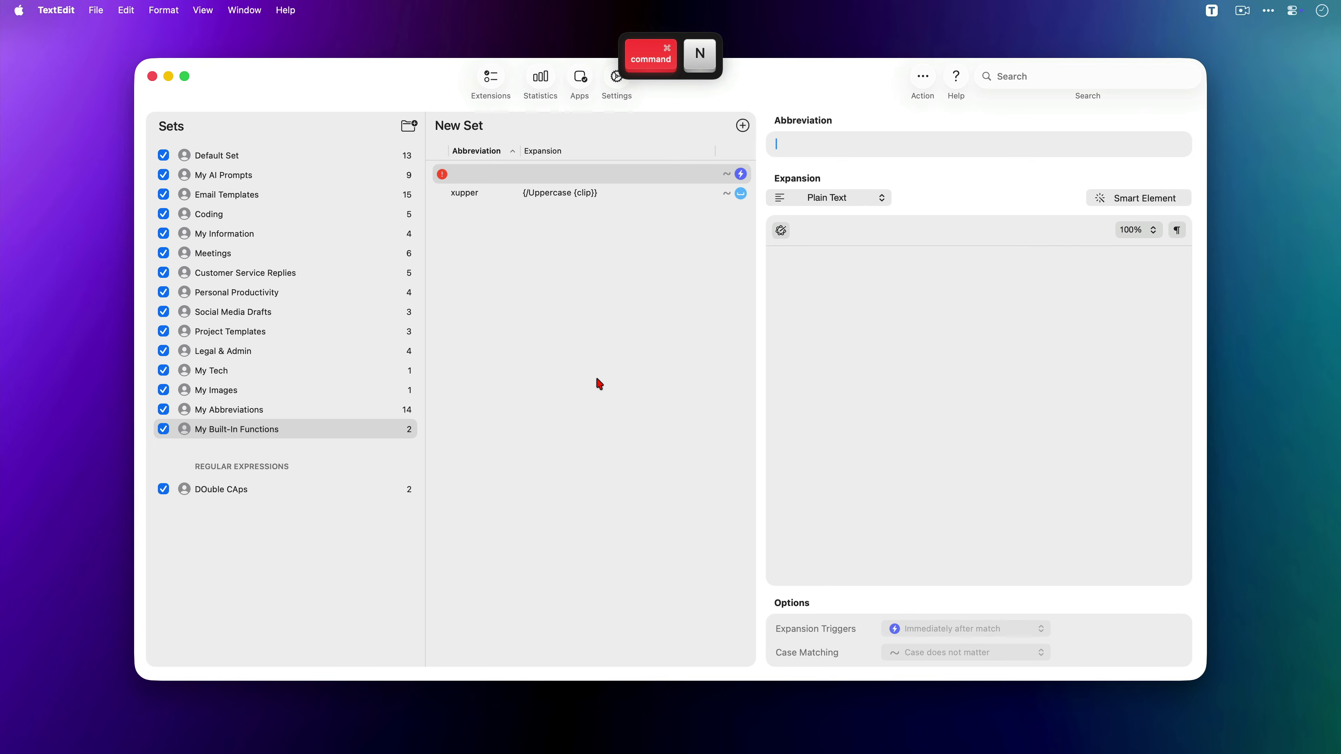
{"action": "type", "text": "x"}
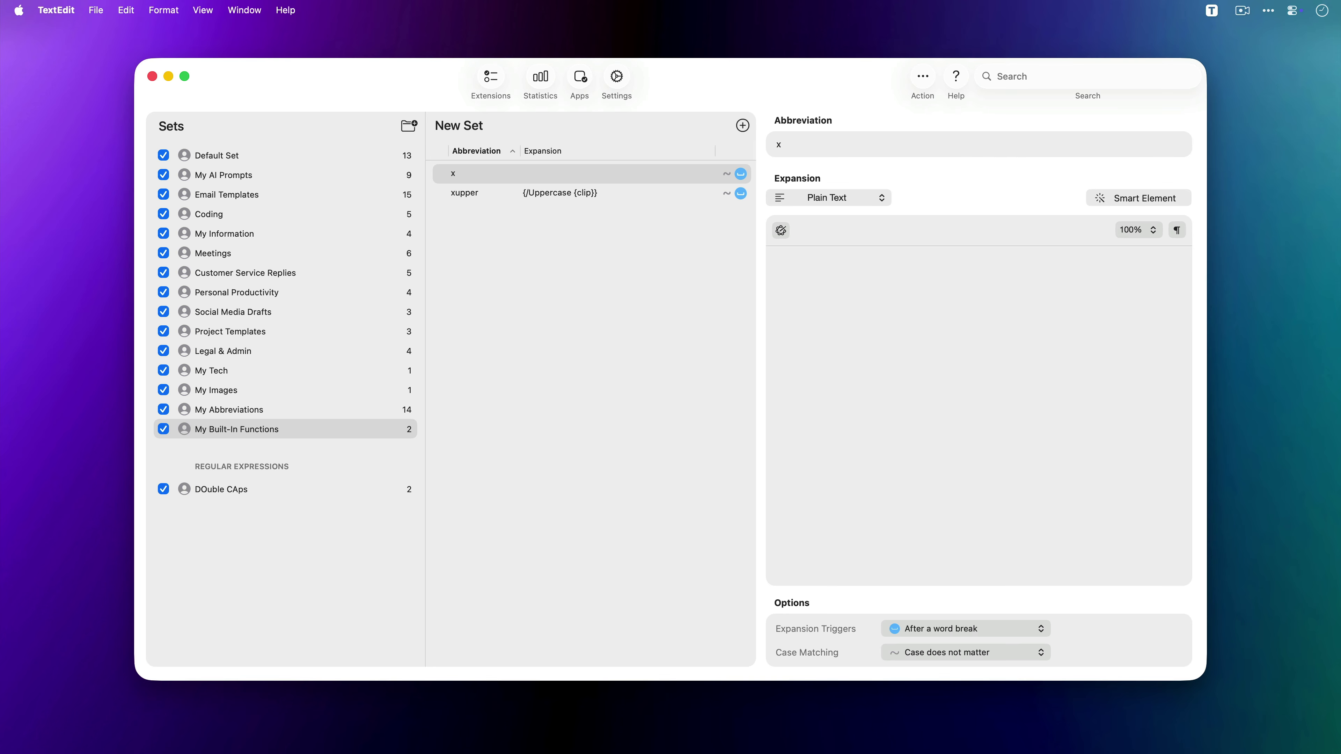
{"action": "type", "text": "cap"}
{"action": "left_click", "coordinate": [1105, 200]}
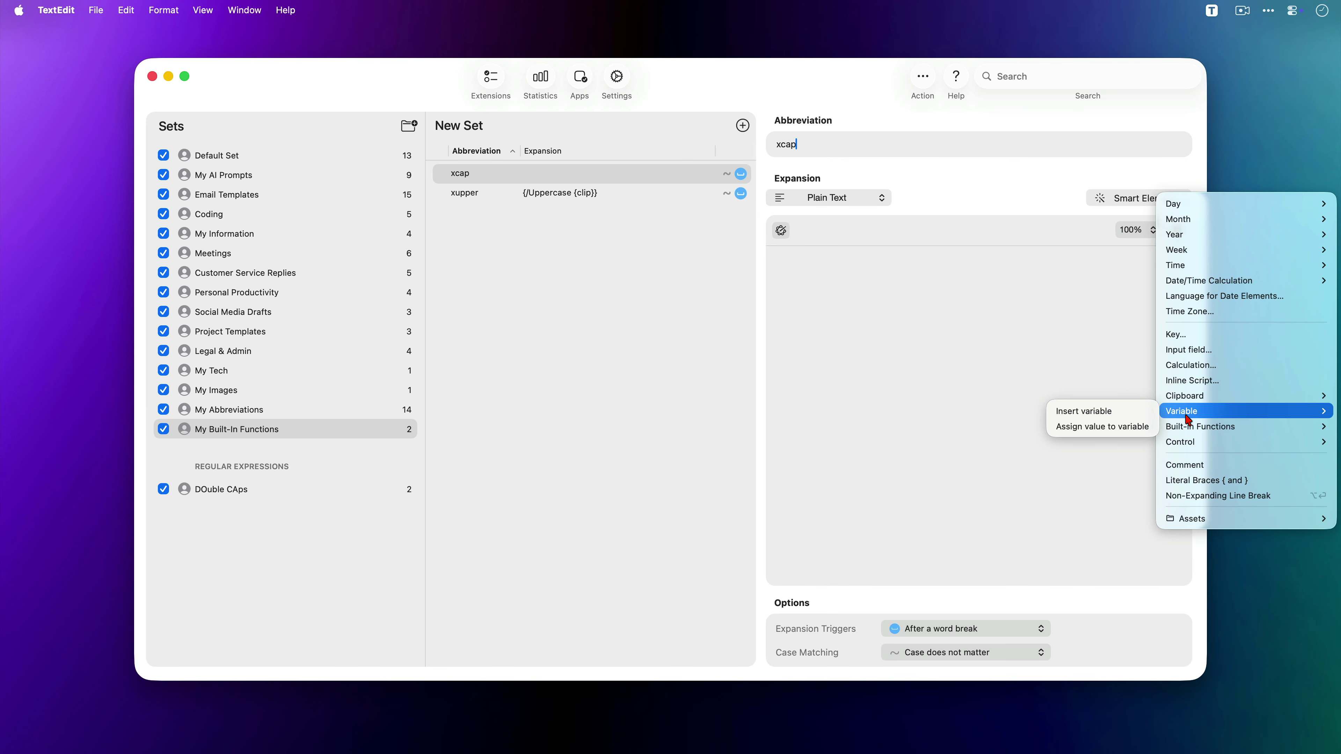
{"action": "mouse_move", "coordinate": [1189, 428]}
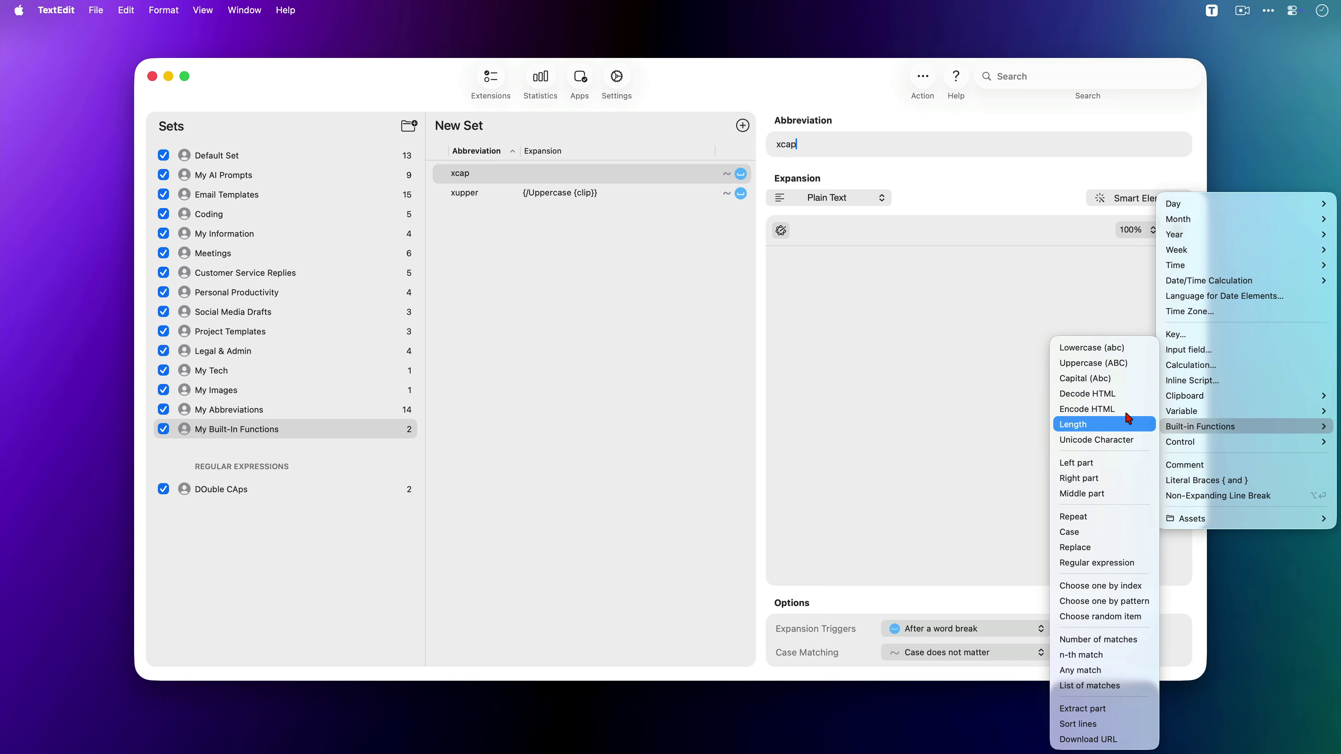
{"action": "left_click", "coordinate": [1079, 379]}
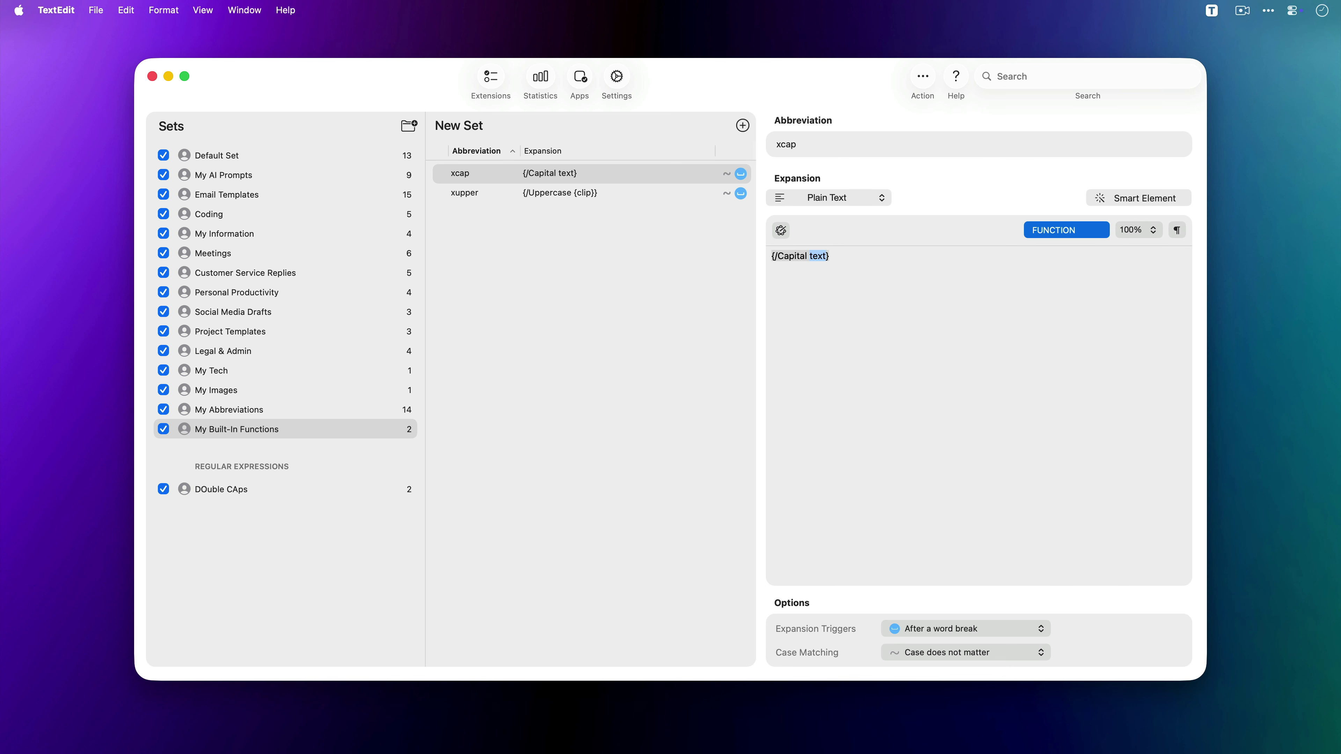
{"action": "type", "text": "{clip}"}
Switch back to the empty Capitalisation document in TextEdit and expand the xcap abbreviation there
{"action": "key", "text": "super+Tab"}
{"action": "key", "text": "Tab"}
{"action": "key", "text": "Tab"}
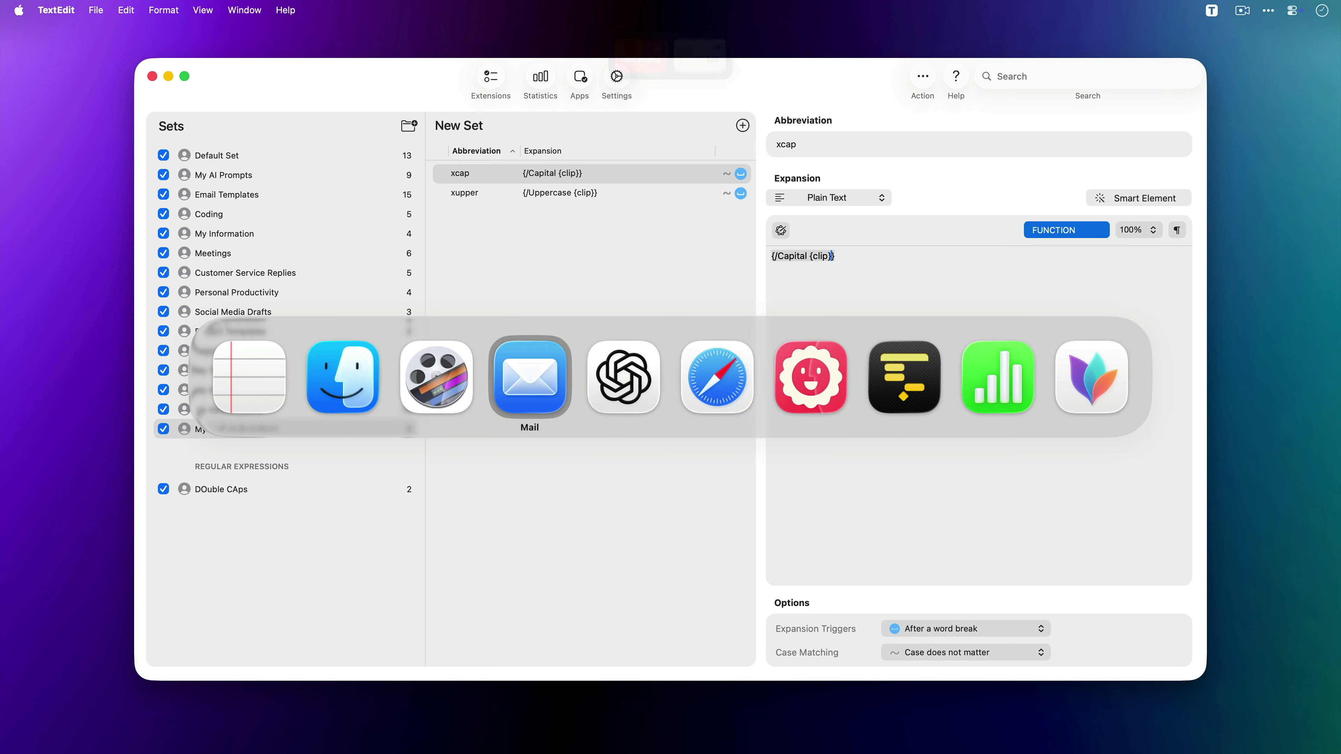
{"action": "key", "text": "shift+Tab"}
{"action": "key", "text": "shift+Tab"}
{"action": "key", "text": "shift+Tab"}
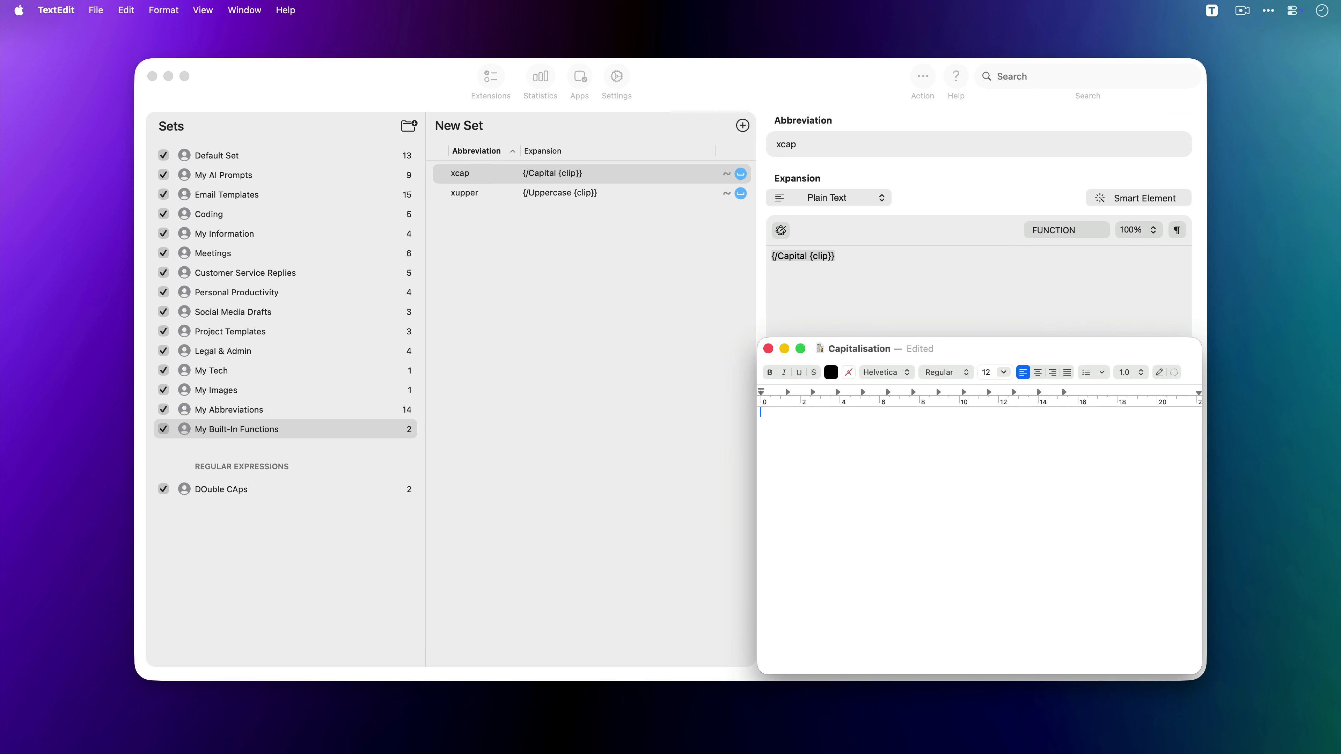
{"action": "type", "text": "xcap"}
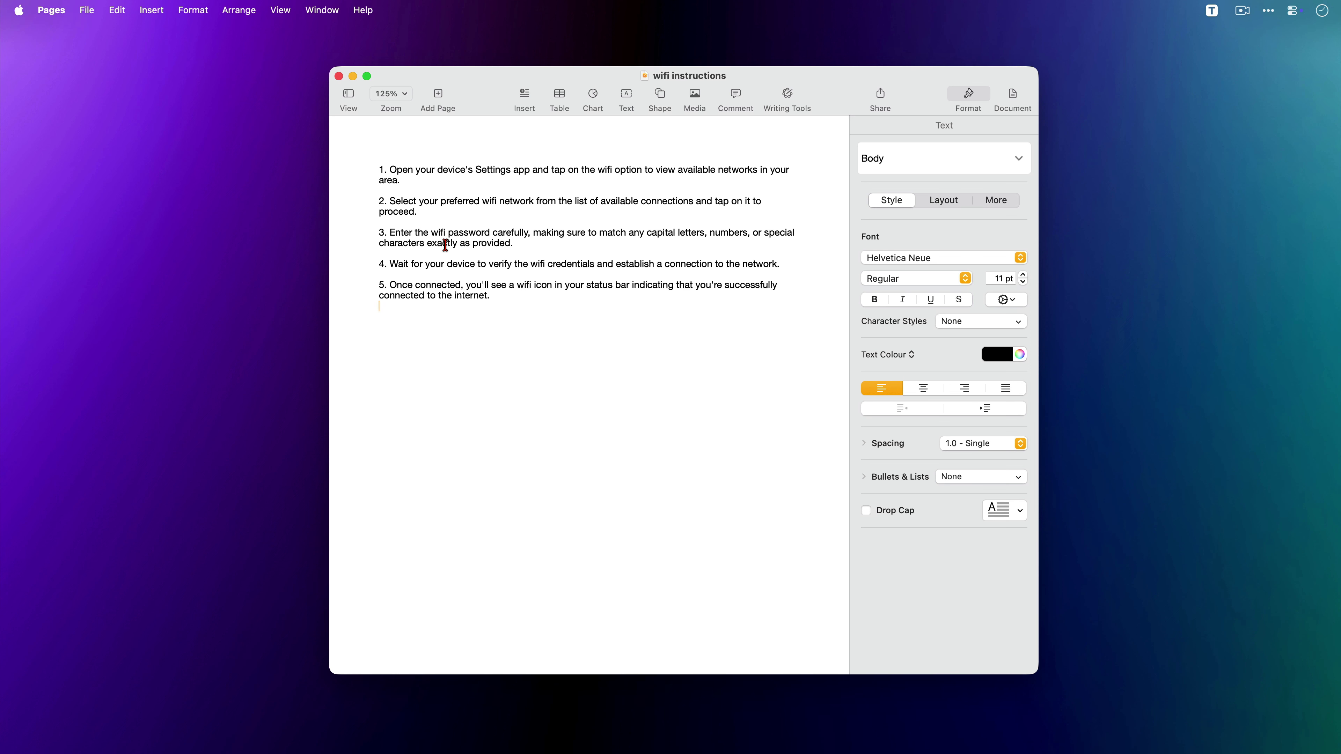
Bring up Typinator and create the abbreviation xwifi with the built-in Replace function as its expansion
{"action": "key", "text": "ctrl+t"}
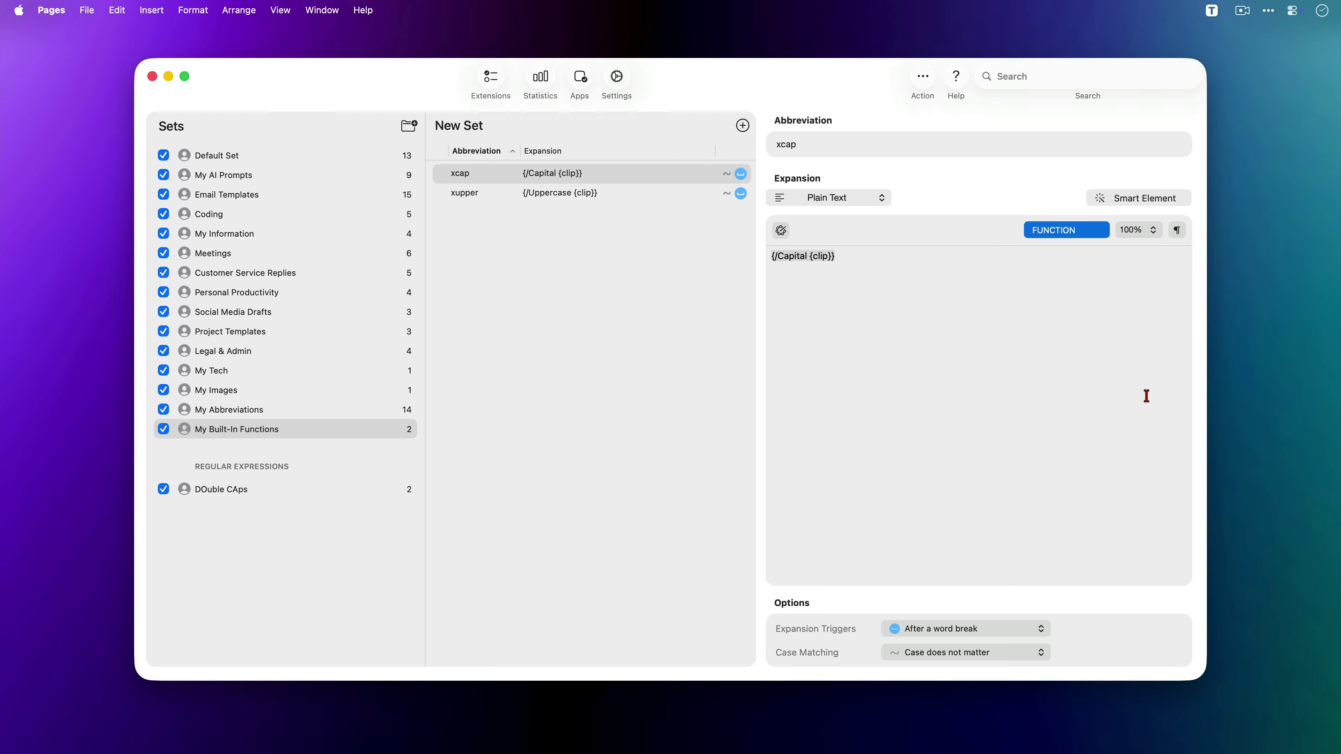
{"action": "key", "text": "super+n"}
{"action": "type", "text": "x"}
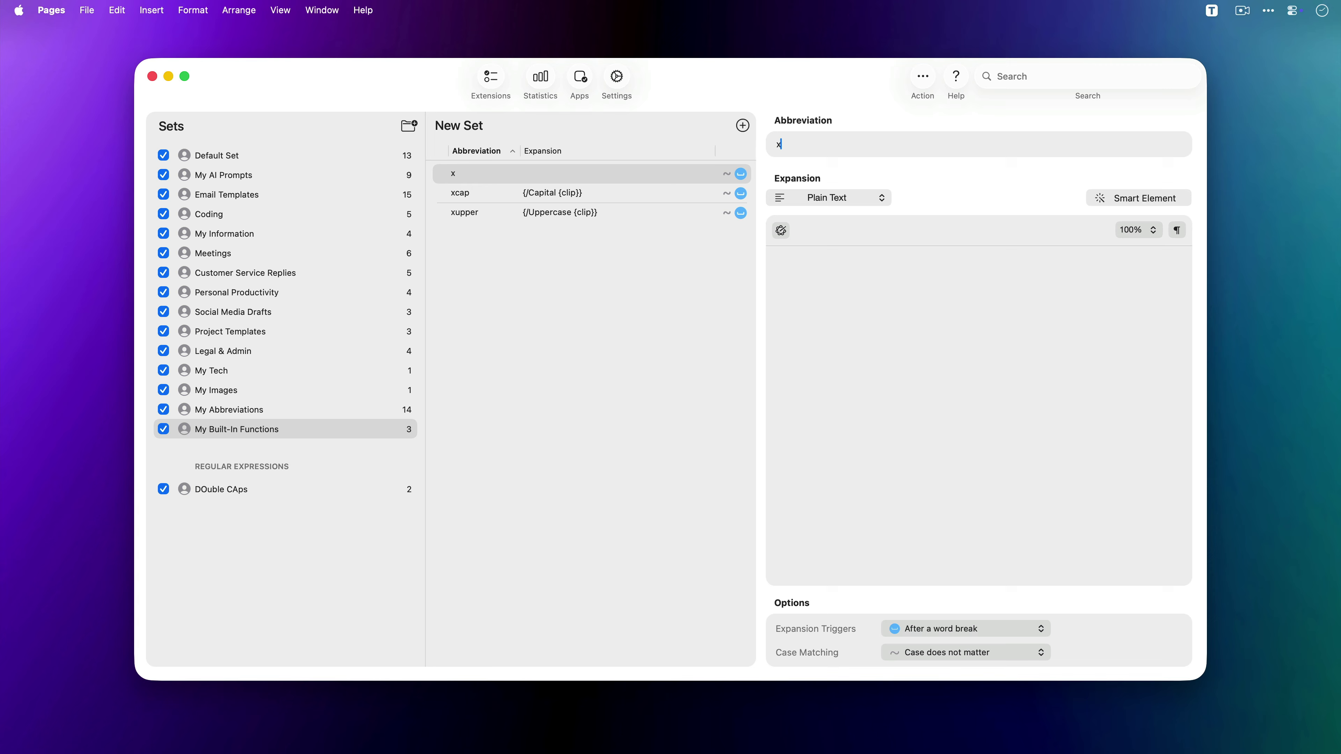
{"action": "type", "text": "wifi"}
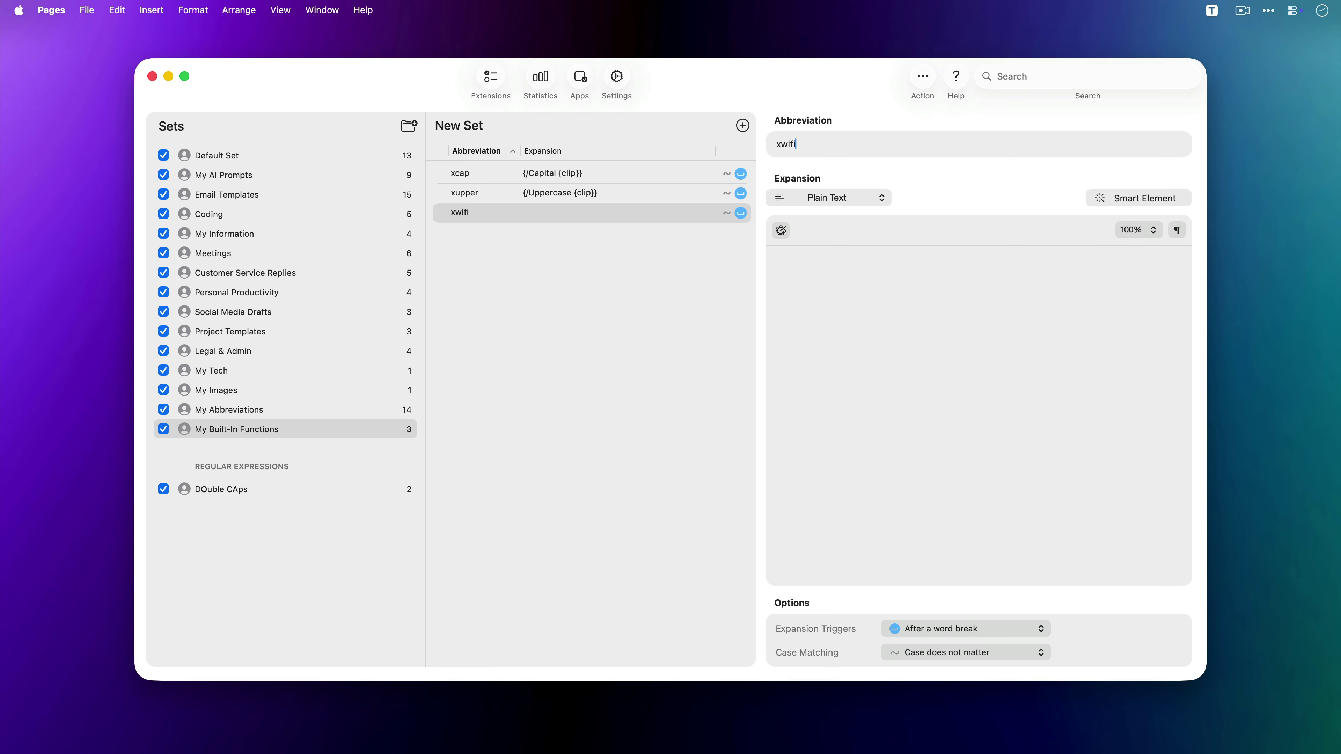
{"action": "left_click", "coordinate": [1105, 200]}
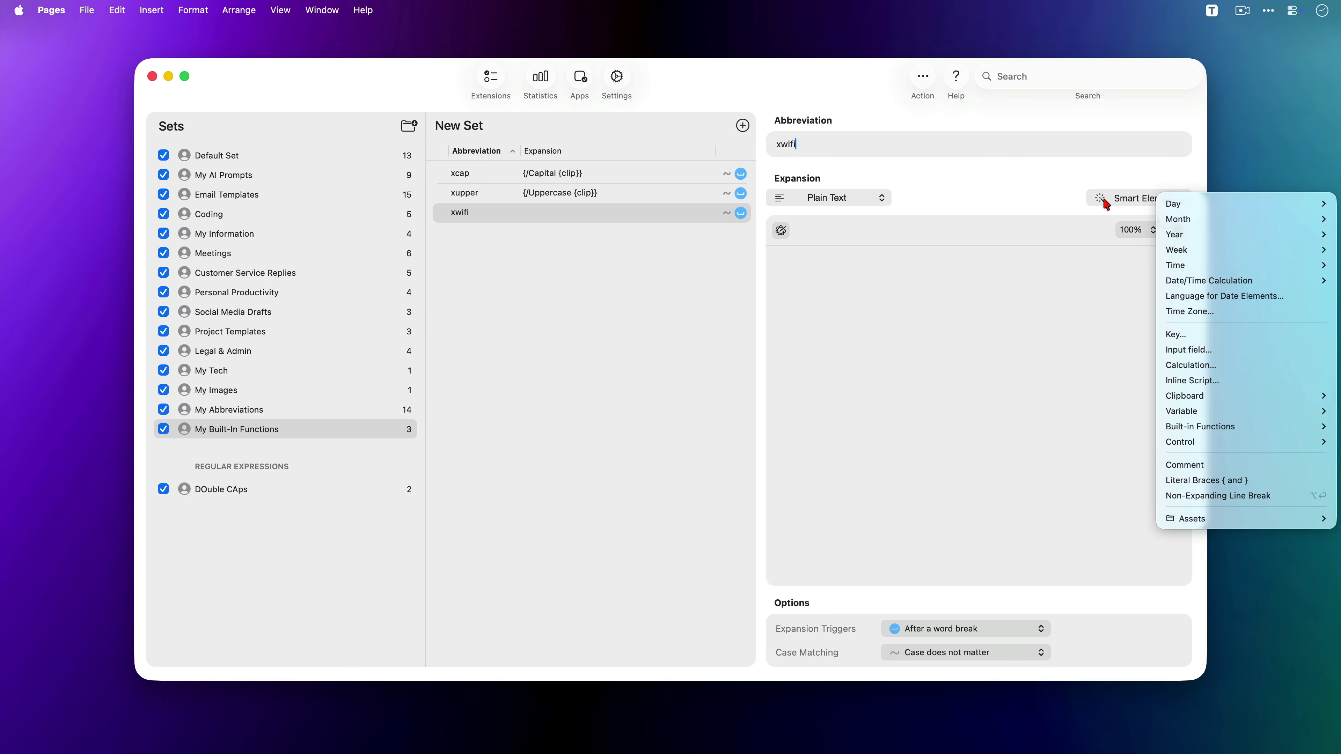
{"action": "mouse_move", "coordinate": [1193, 429]}
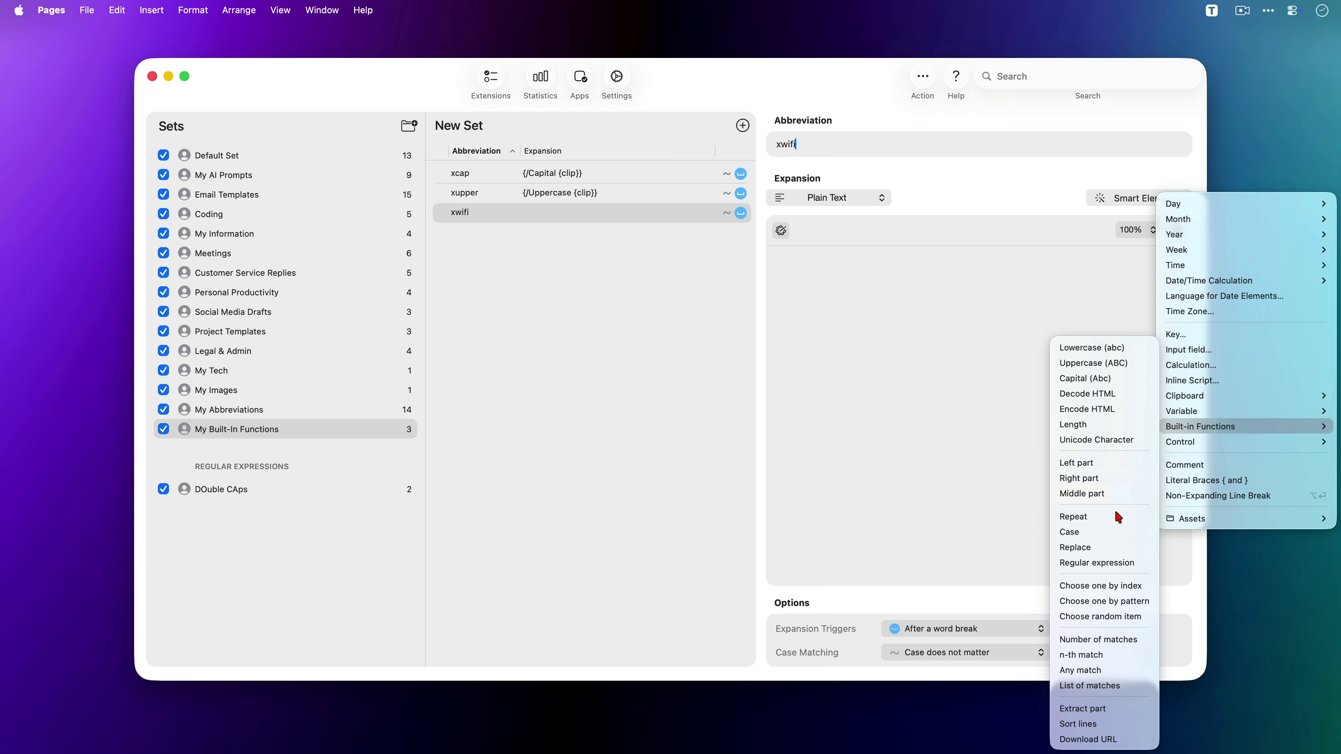
{"action": "left_click", "coordinate": [1116, 548]}
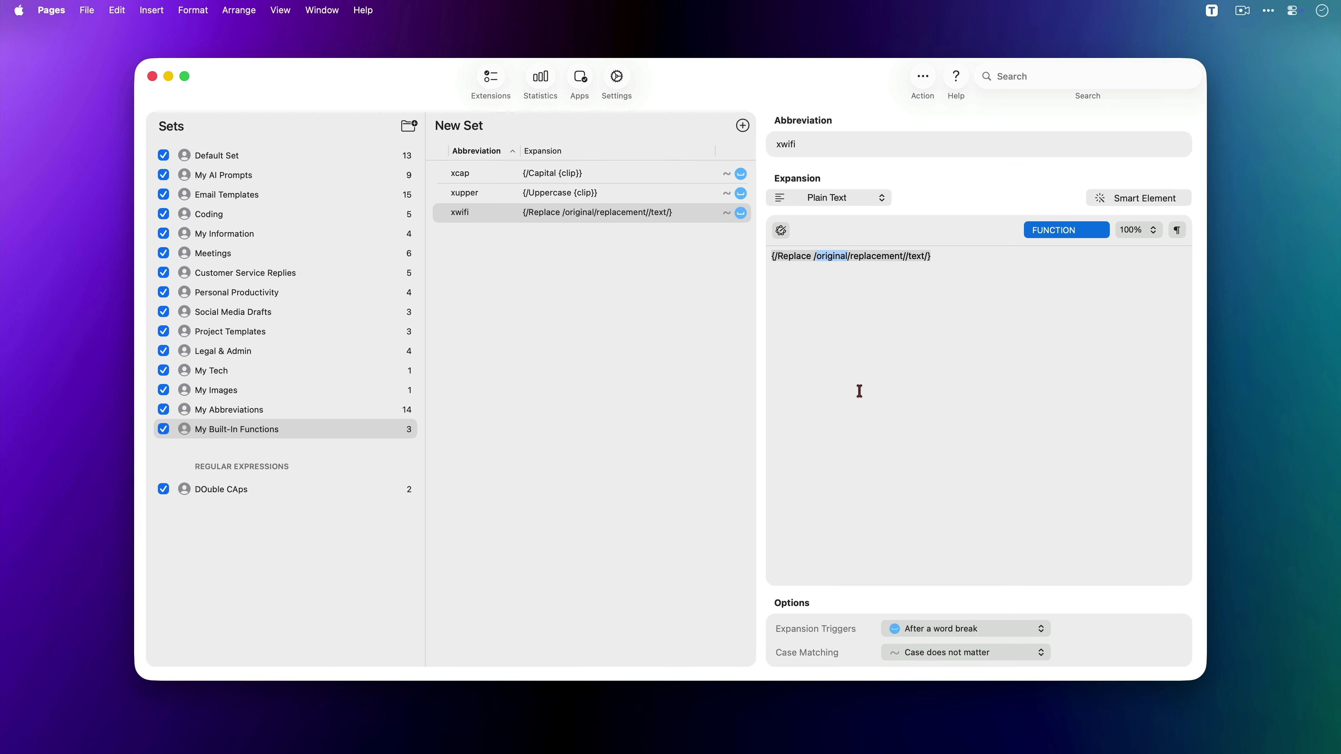
Fill in the Replace function with wifi as the original, Wi-Fi as the replacement and {clip} as the text
{"action": "type", "text": "wifi"}
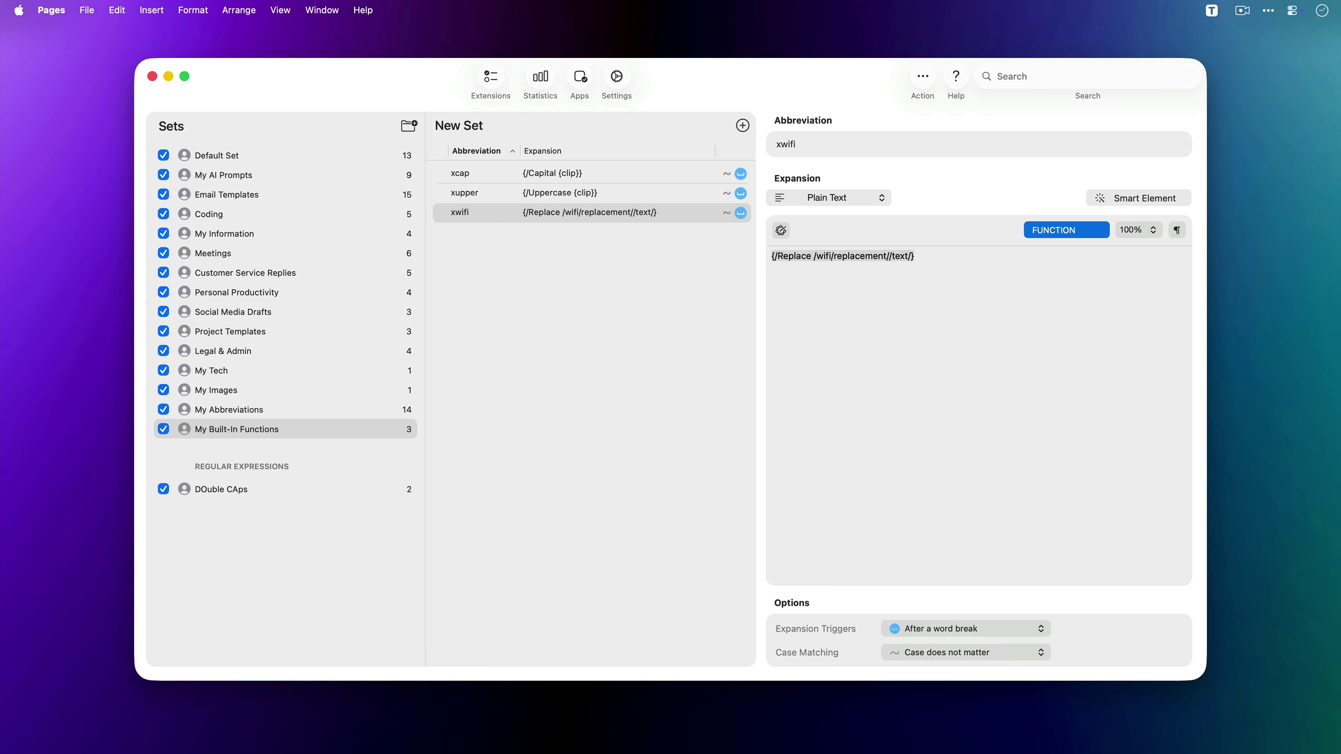
{"action": "double_click", "coordinate": [860, 256]}
{"action": "type", "text": "Wi-Fi/"}
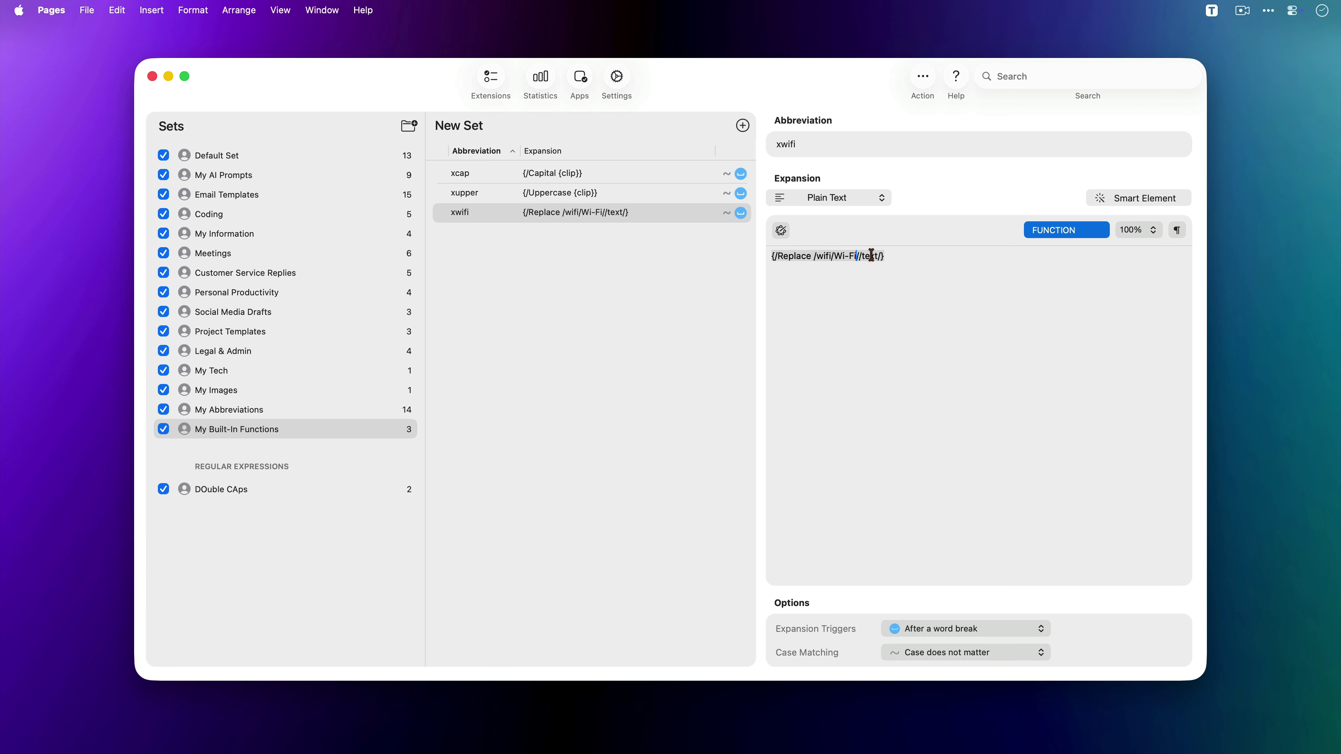
{"action": "type", "text": "{c"}
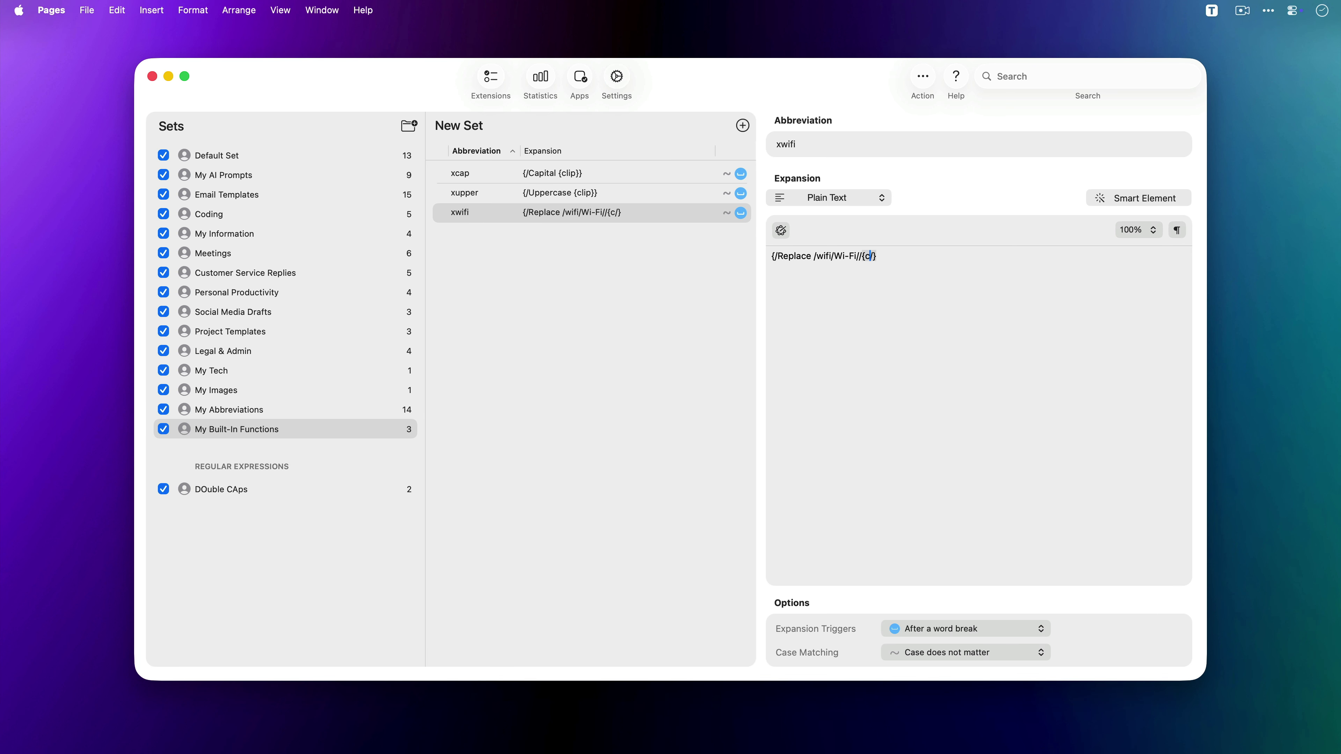
{"action": "type", "text": "lip}"}
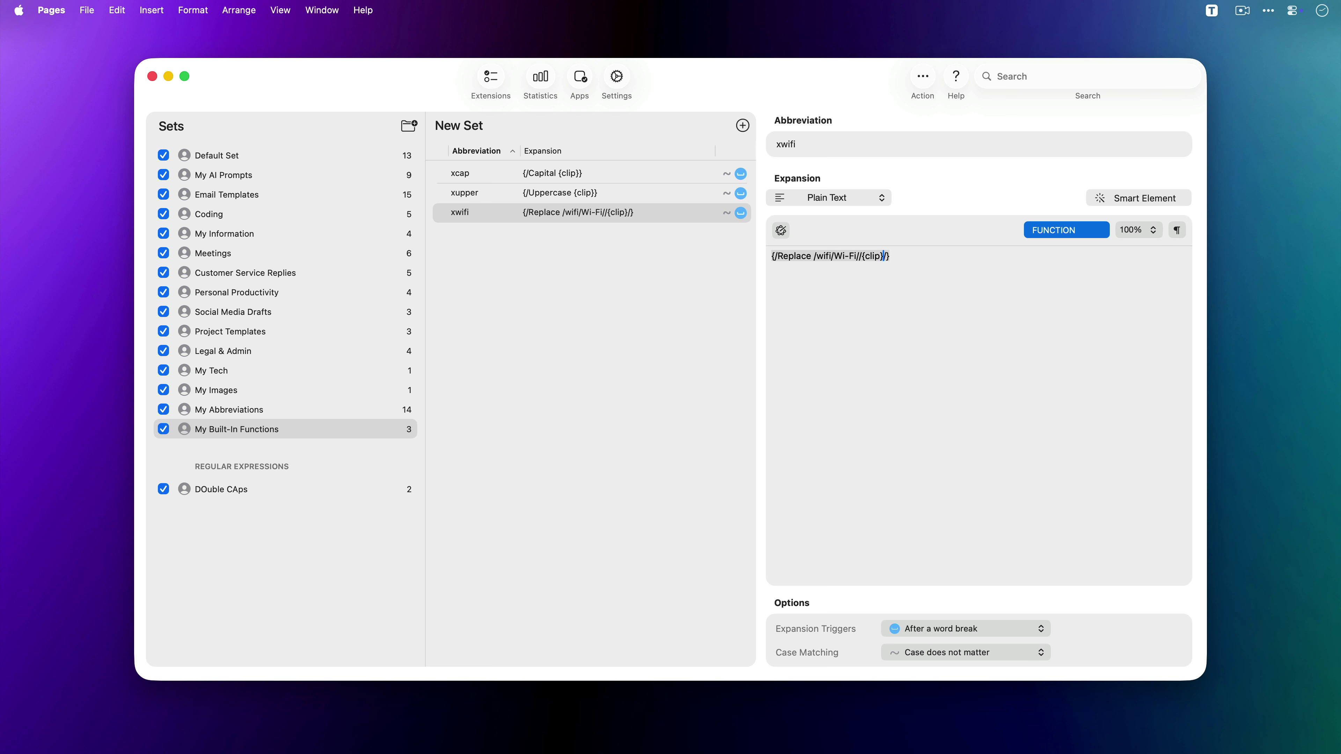
Return to the wifi instructions document in Pages, cut all its text and expand the xwifi abbreviation in its place
{"action": "key", "text": "super+h"}
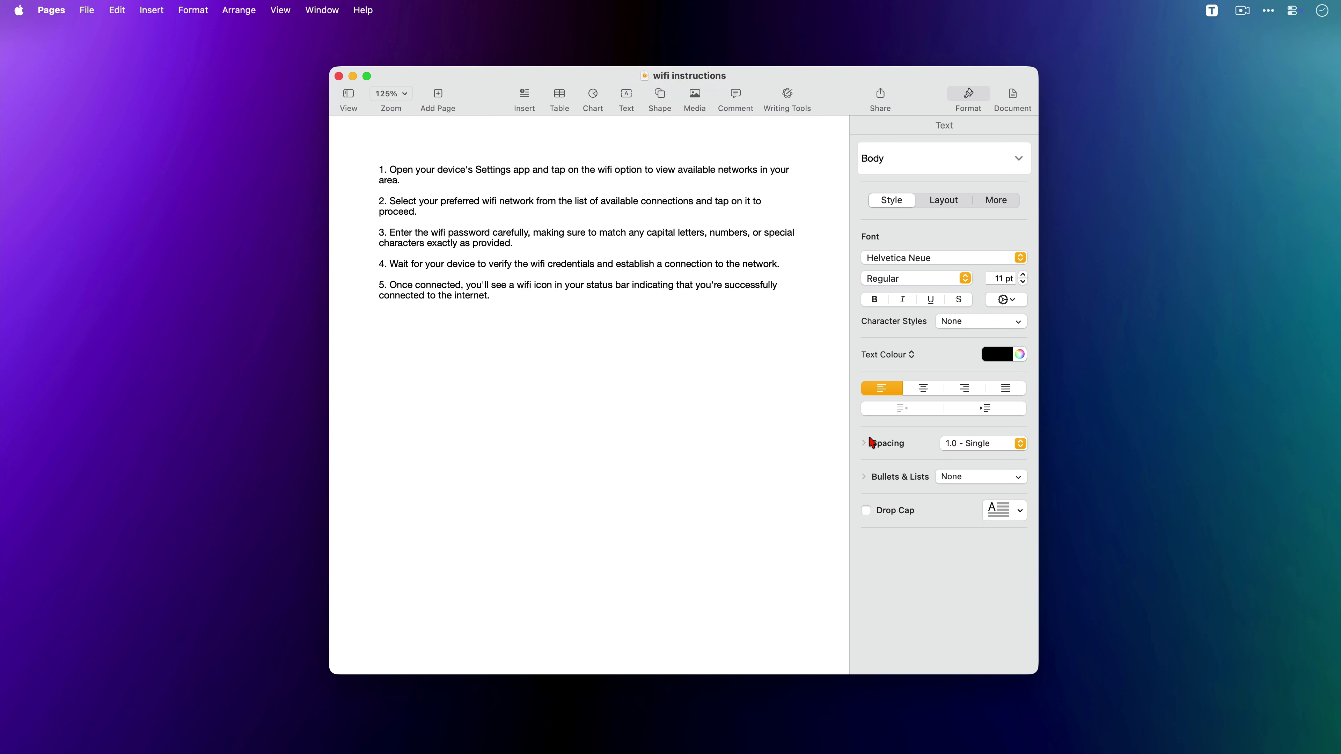
{"action": "key", "text": "super+a"}
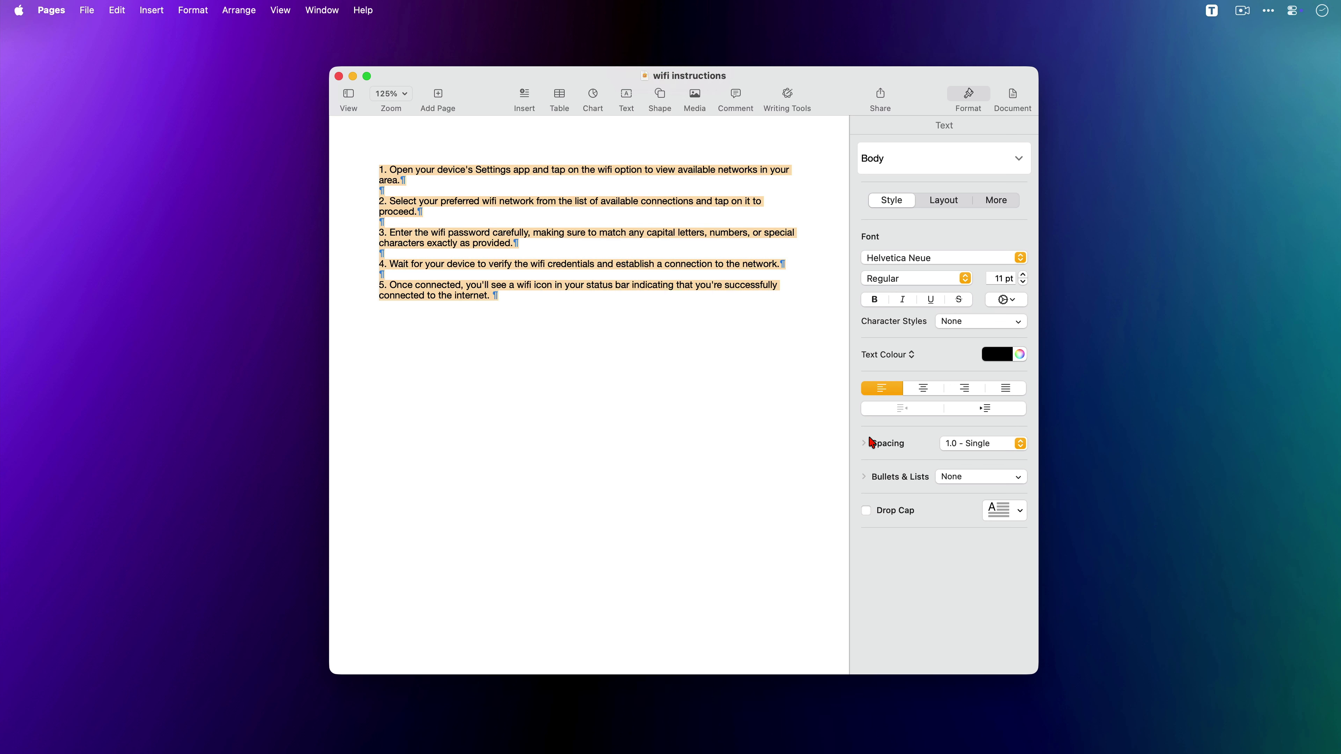
{"action": "key", "text": "super+x"}
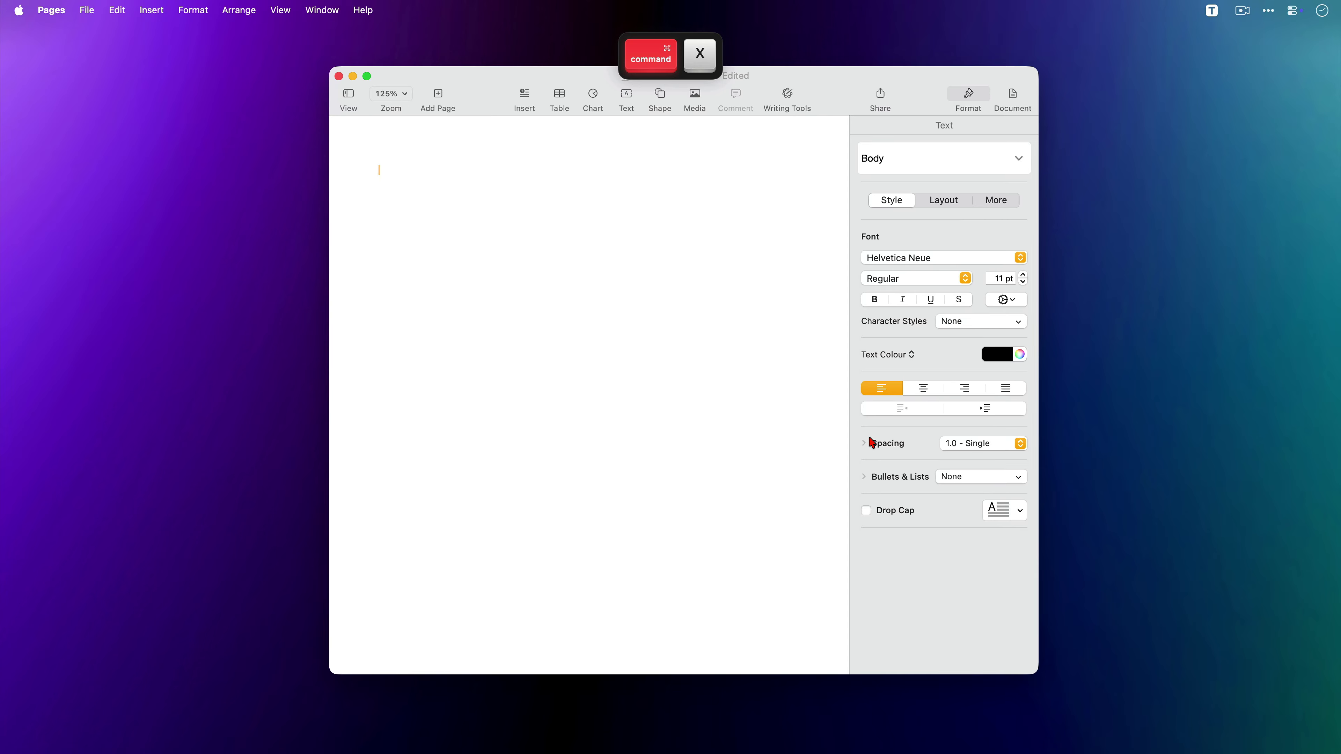
{"action": "left_click", "coordinate": [380, 168]}
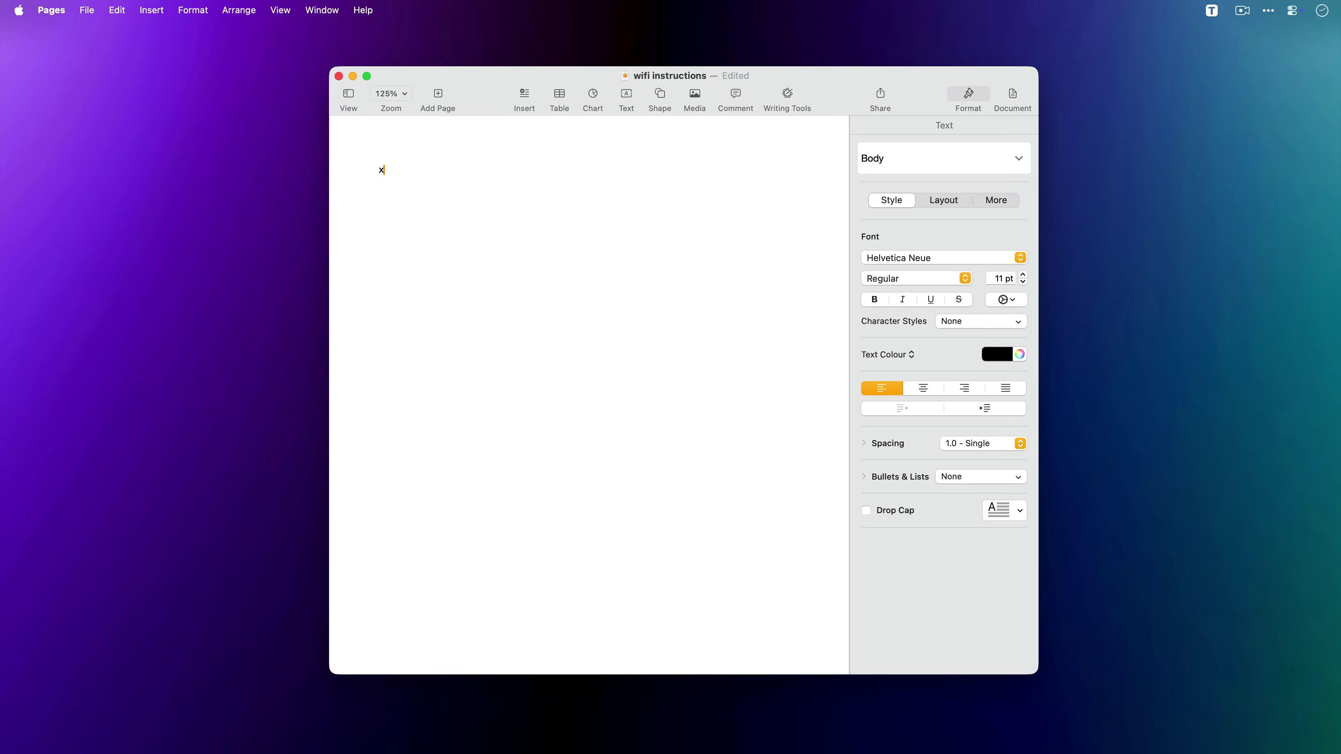
{"action": "type", "text": "xwifi"}
{"action": "key", "text": "super+a"}
{"action": "key", "text": "super+v"}
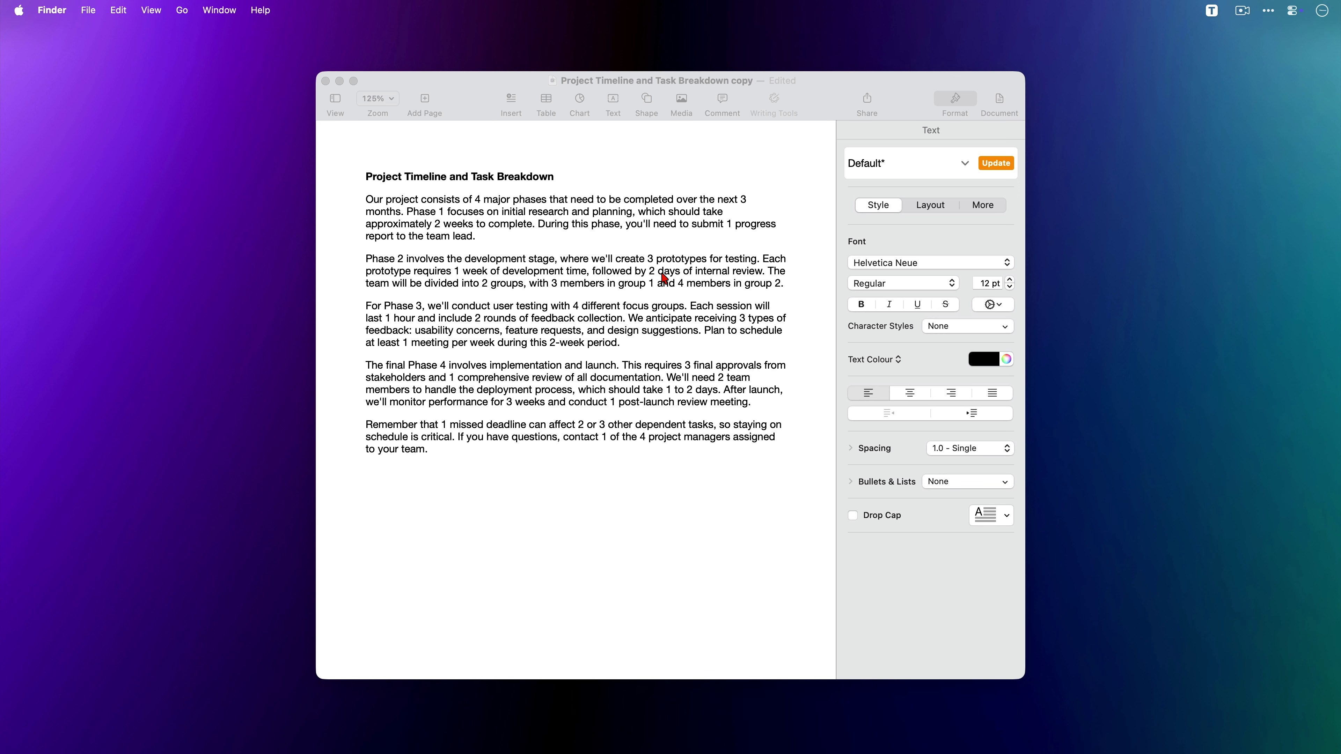
Bring up Typinator and add a new abbreviation x1-4 to the My Built-In Functions set
{"action": "key", "text": "ctrl+t"}
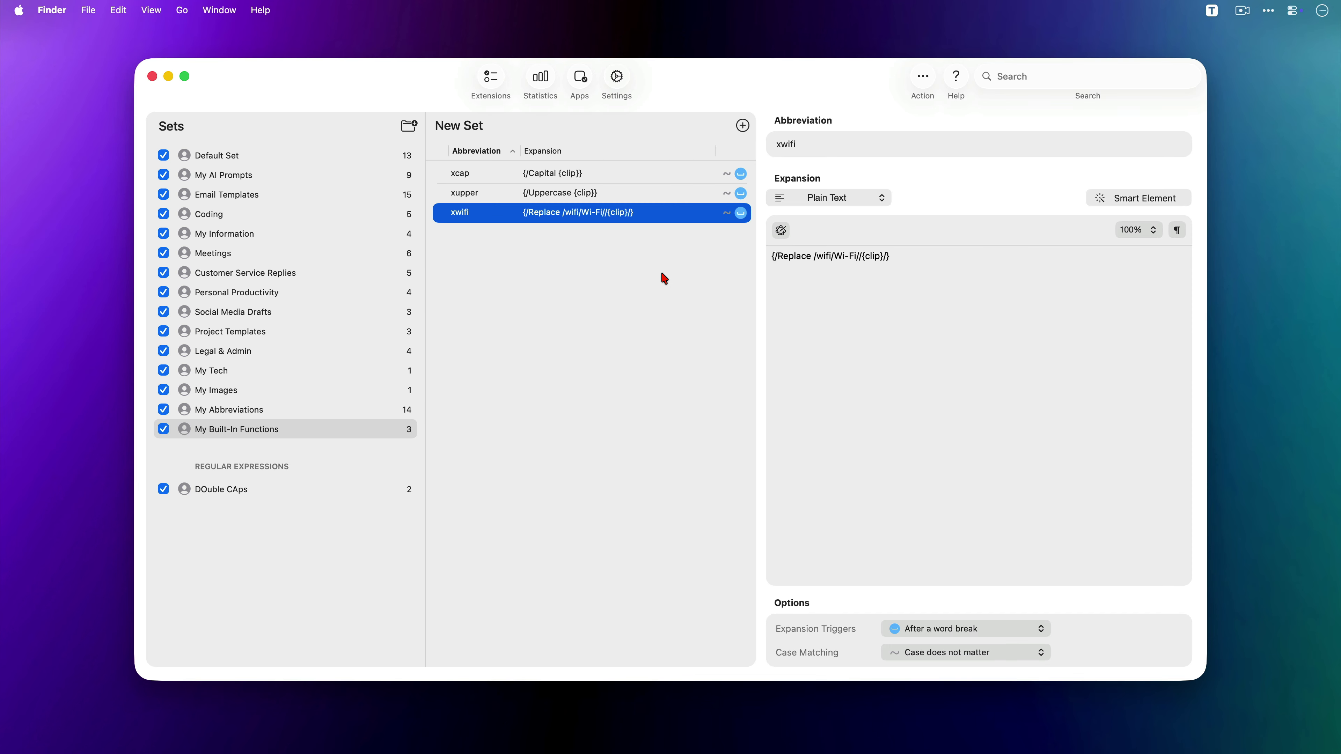
{"action": "key", "text": "super+n"}
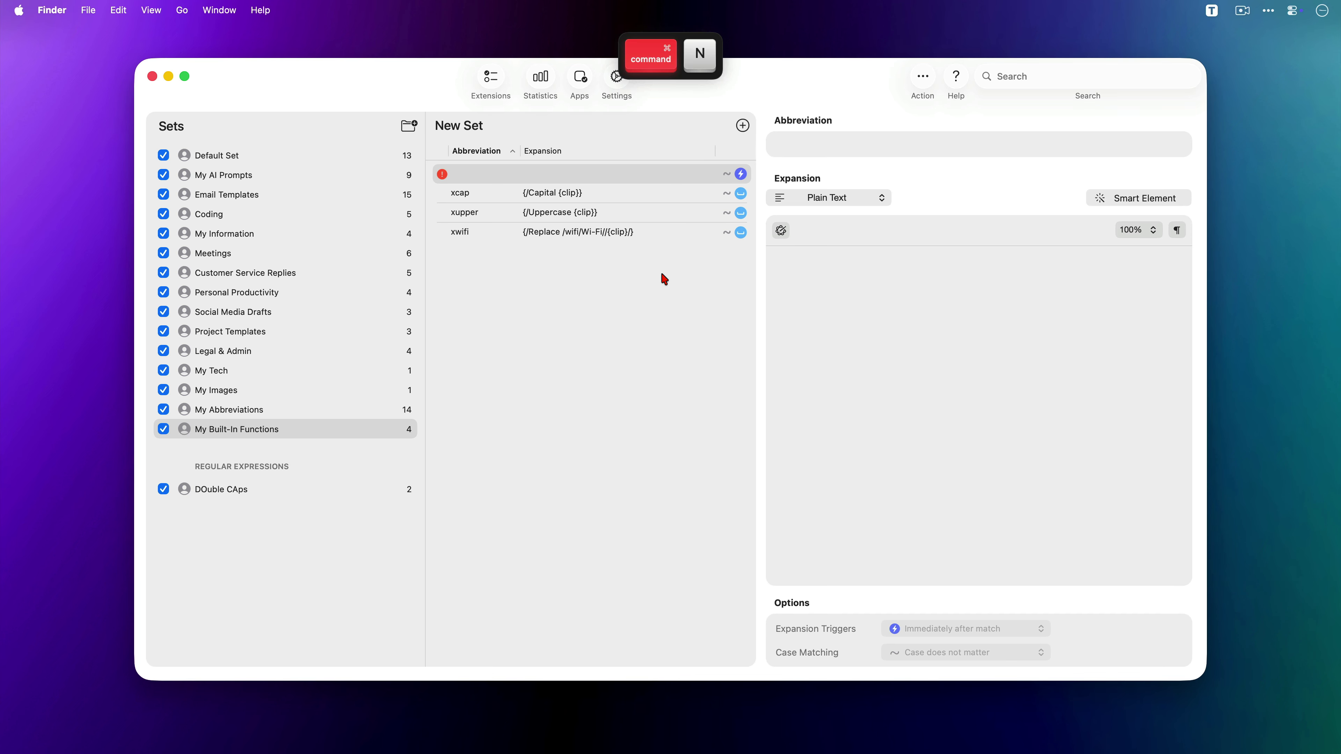
{"action": "type", "text": "x"}
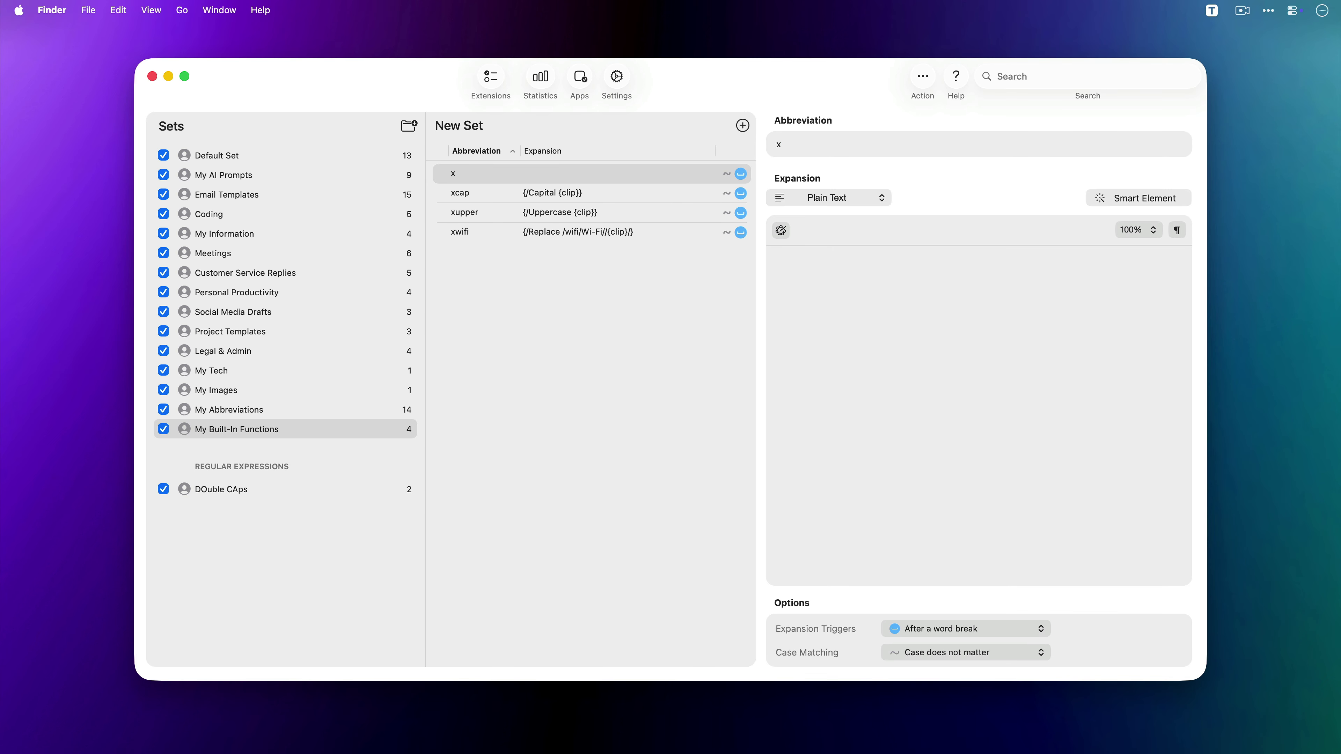
{"action": "type", "text": "1-4"}
{"action": "key", "text": "Tab"}
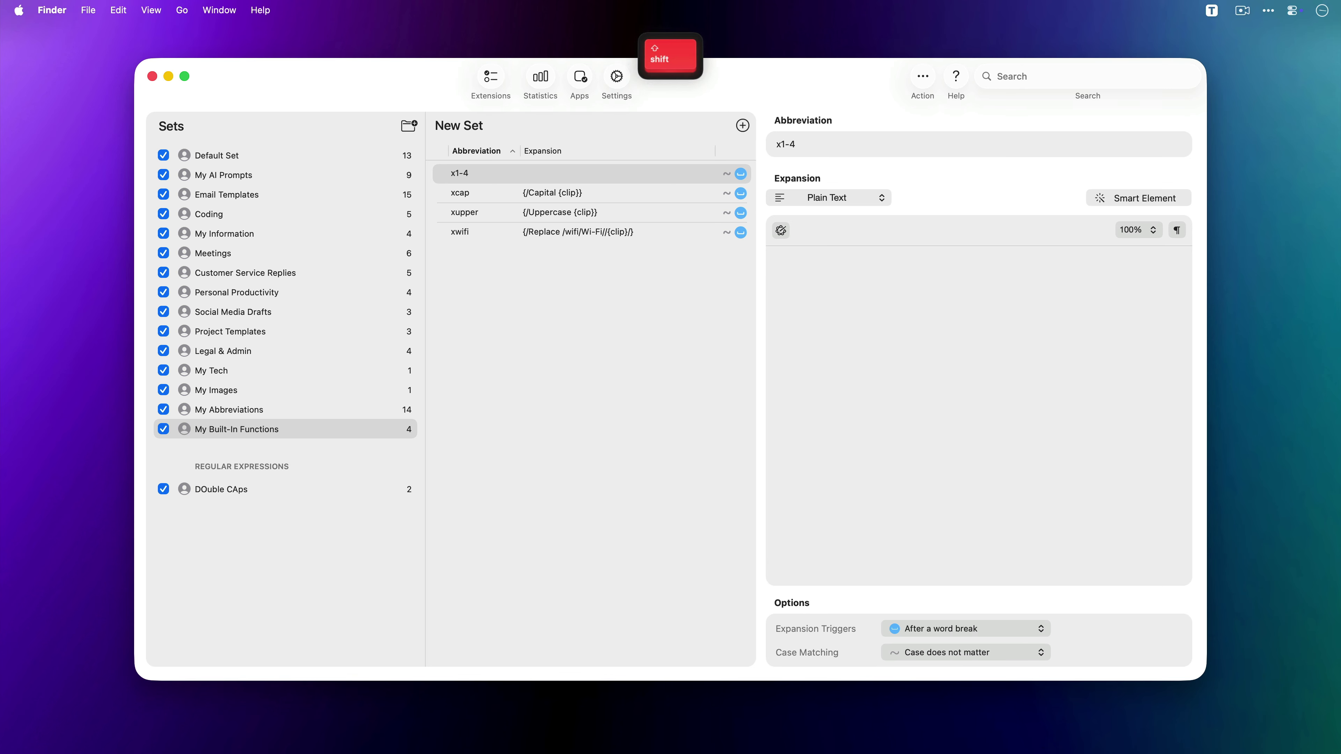
Set the expansion of x1-4 to {/Replace /1/one/2/two/3/three/4/four//{clip}/}
{"action": "type", "text": "{/Replace"}
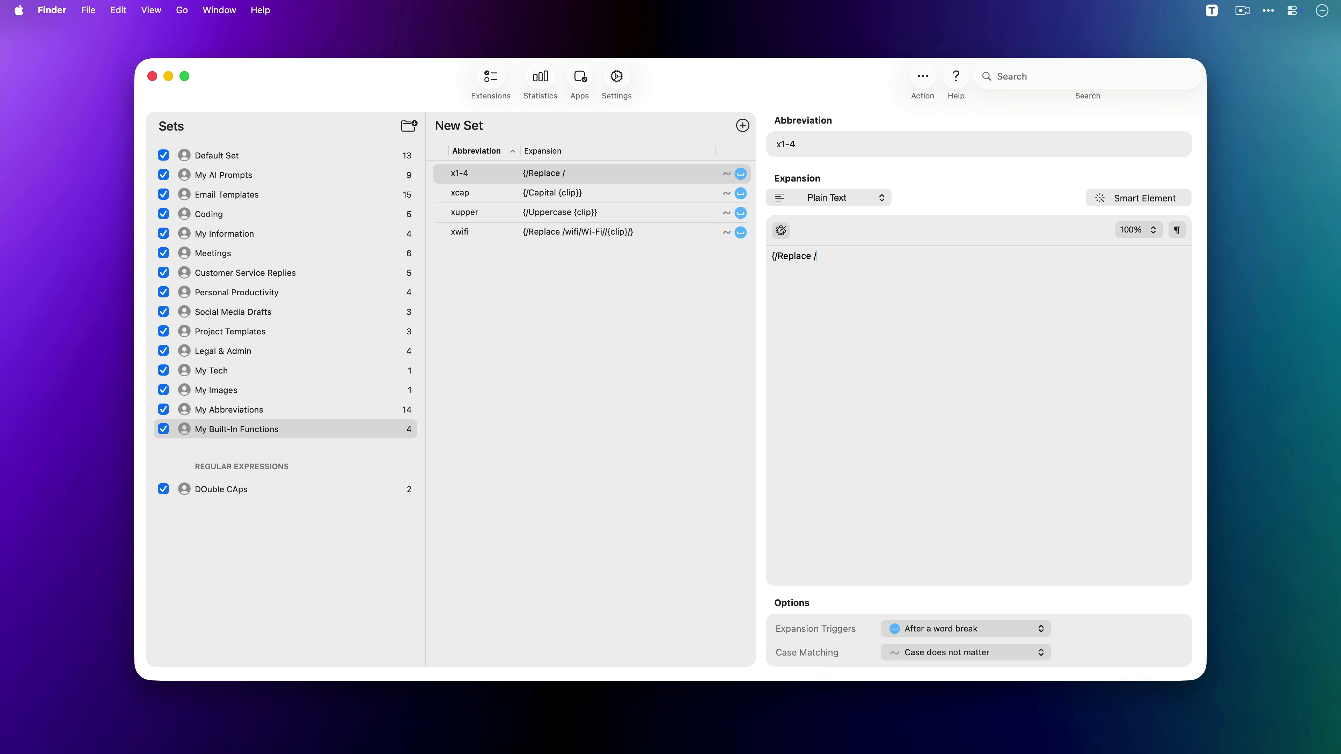
{"action": "type", "text": " /1/one/2/two/3/three/4/four"}
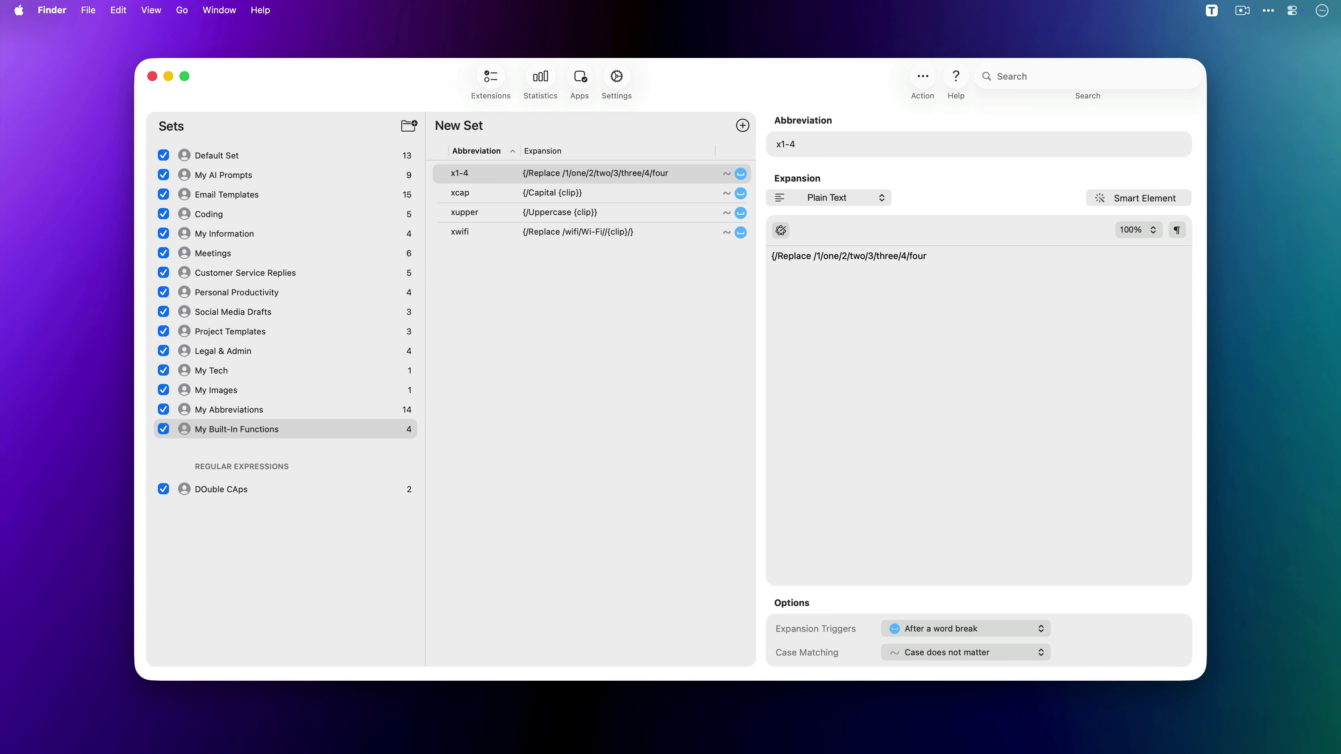
{"action": "type", "text": "//{"}
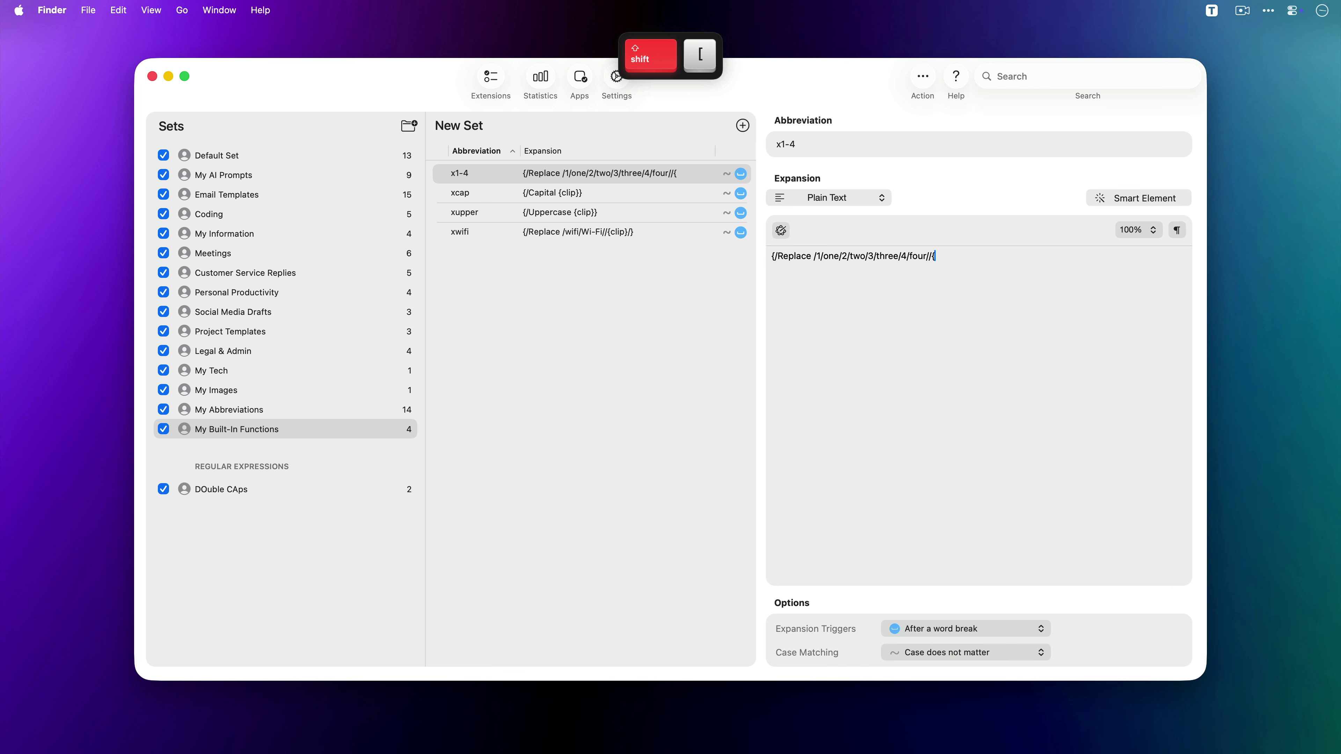
{"action": "type", "text": "clip"}
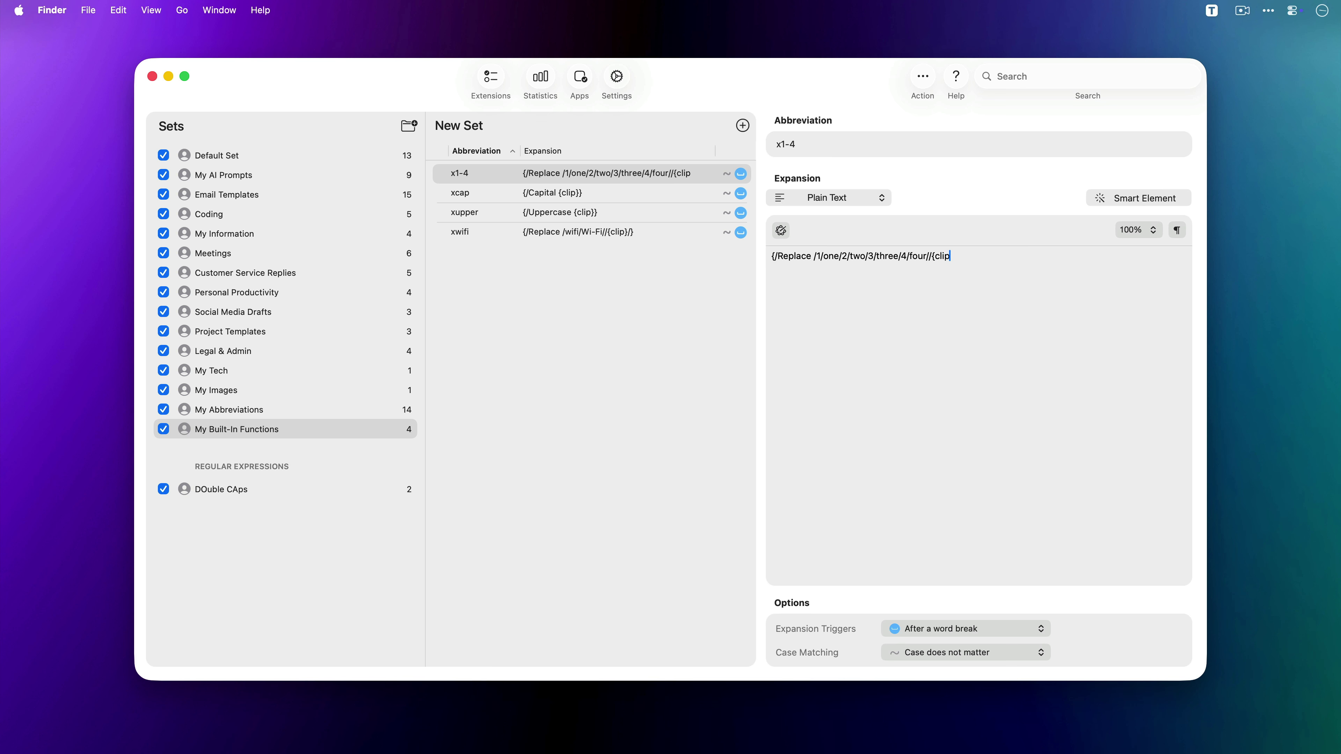
{"action": "type", "text": "}/}"}
Switch to the Project Timeline document in Pages, cut the body paragraphs below the heading and expand x1-4 there
{"action": "key", "text": "super+Tab"}
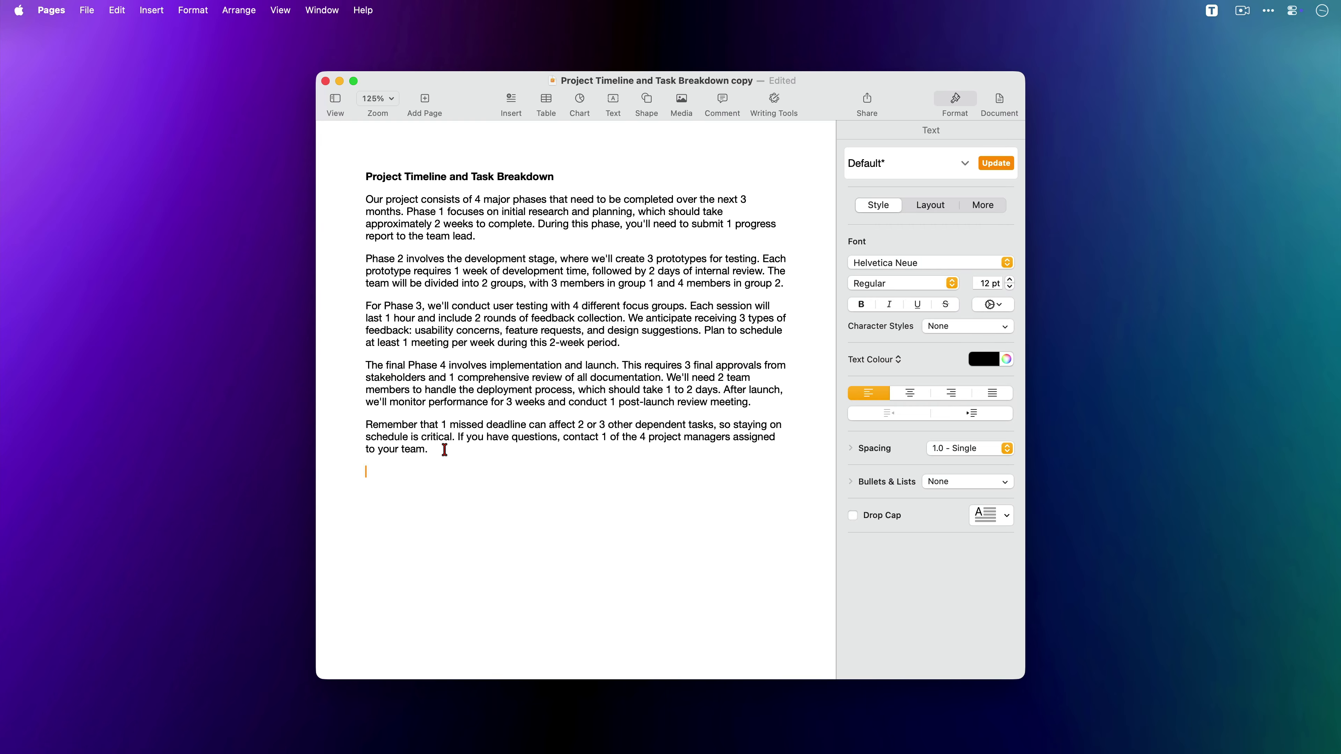
{"action": "left_click_drag", "start_coordinate": [445, 449], "coordinate": [340, 199]}
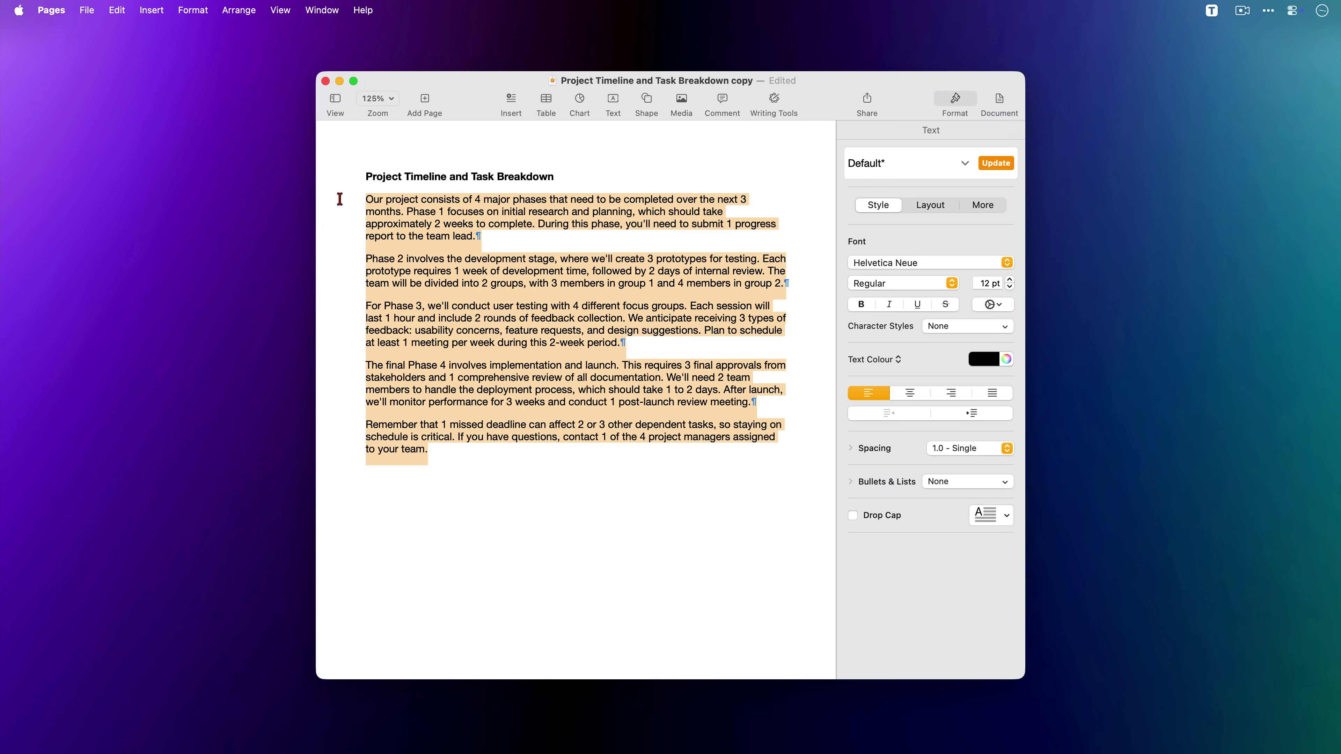
{"action": "key", "text": "super+x"}
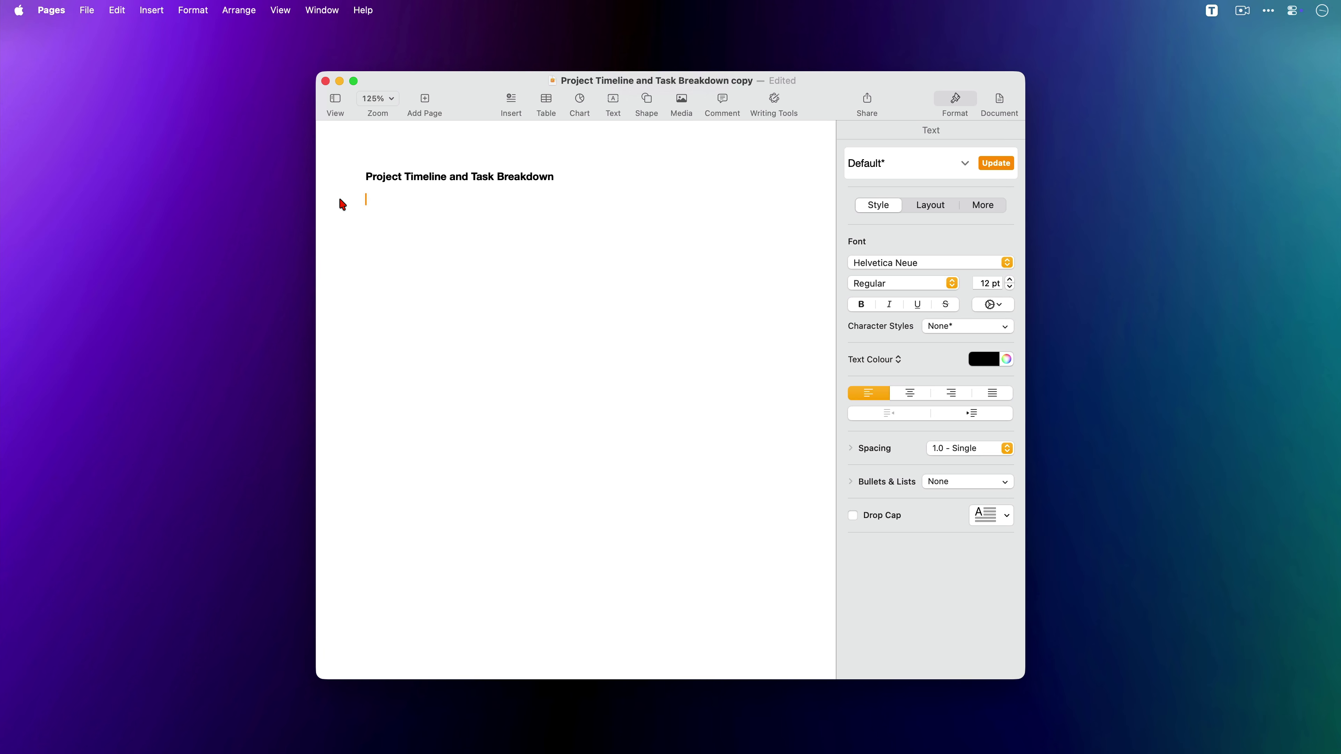
{"action": "type", "text": "x1-4"}
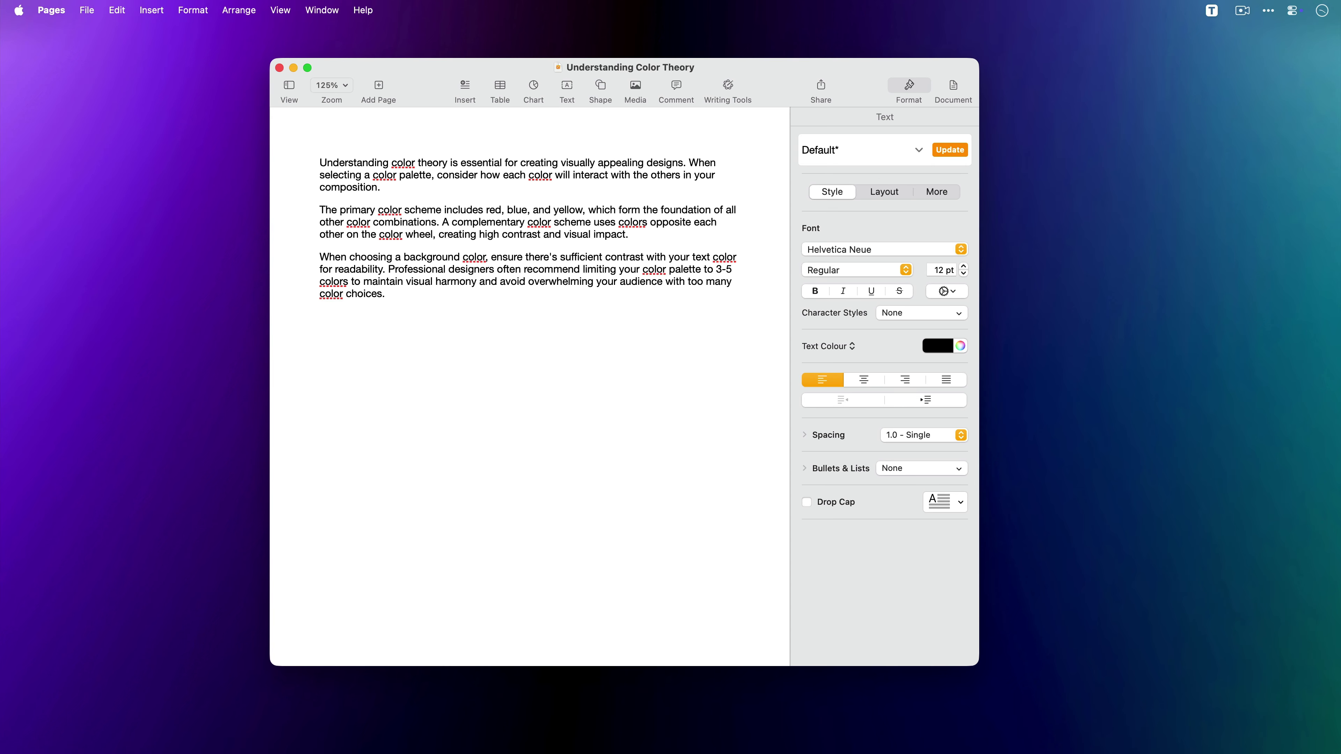
Bring up Typinator, create the abbreviation xreplace and begin its expansion with {/Replace /
{"action": "key", "text": "ctrl+t"}
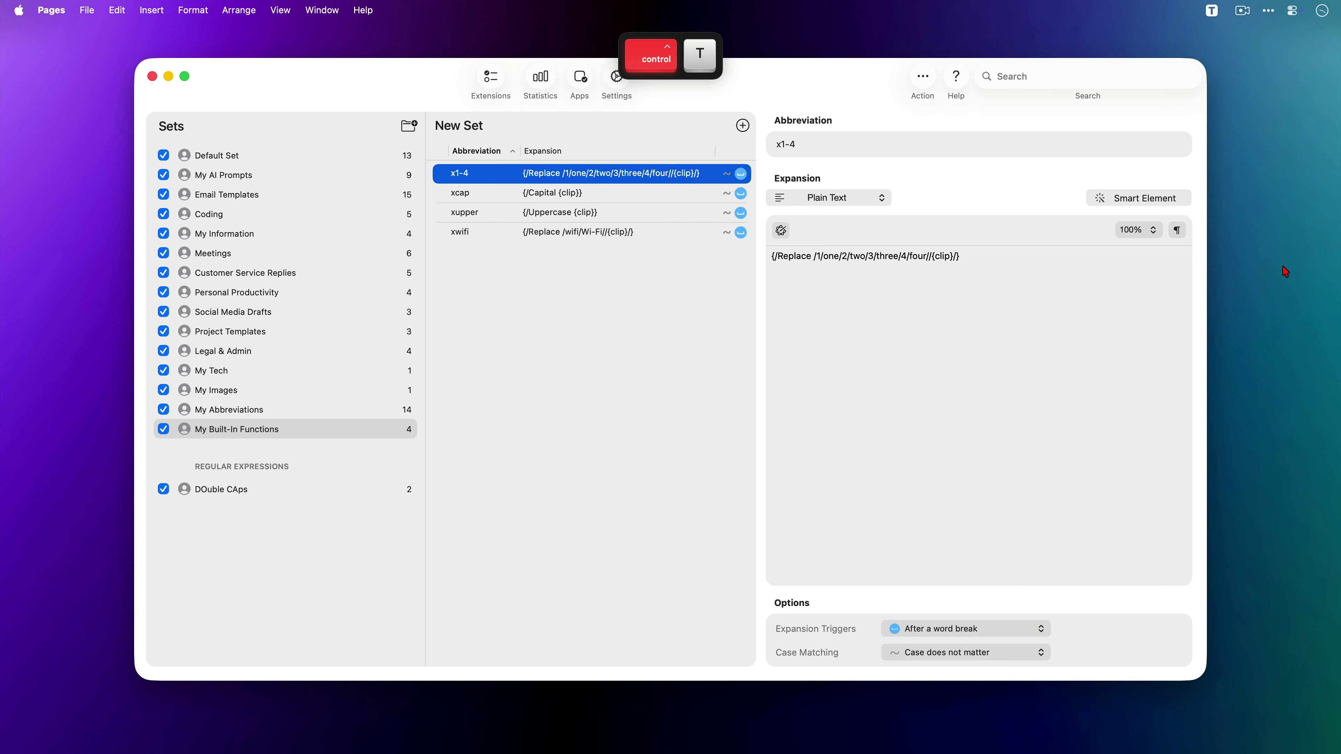
{"action": "key", "text": "super+n"}
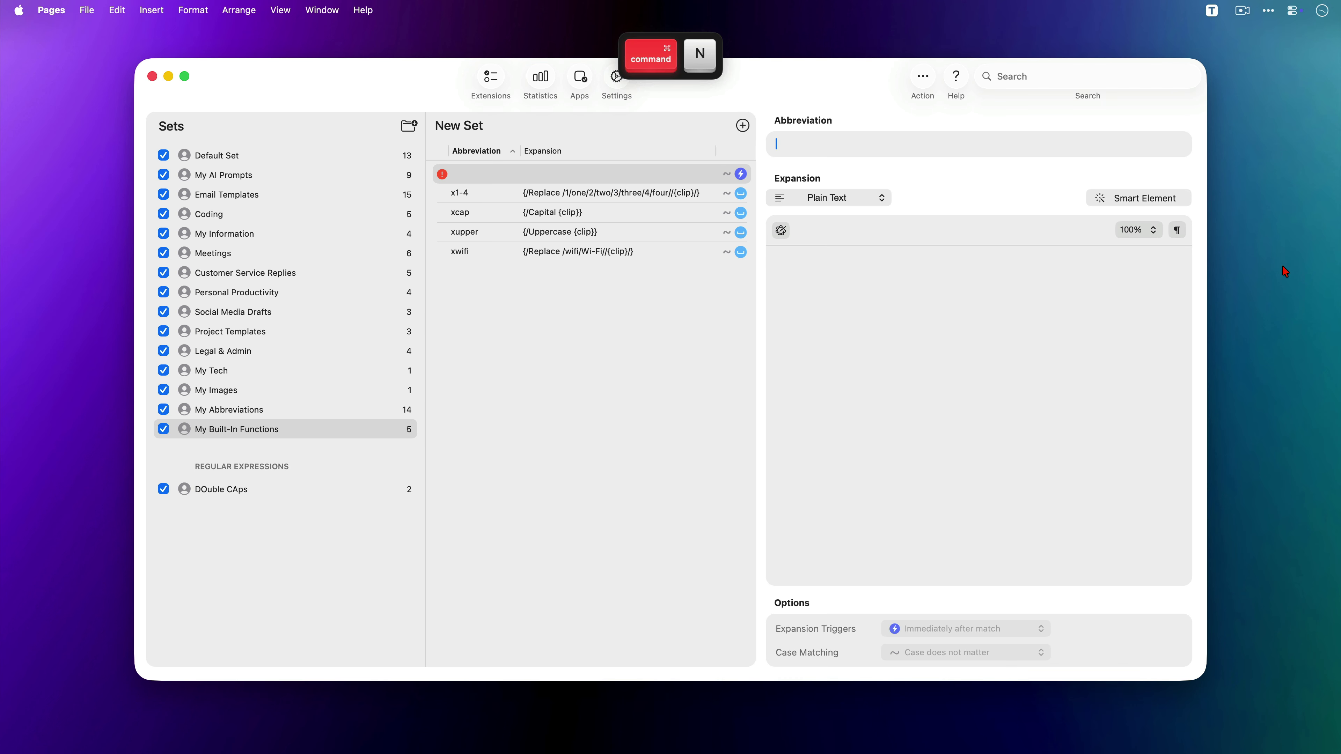
{"action": "type", "text": "xreplace"}
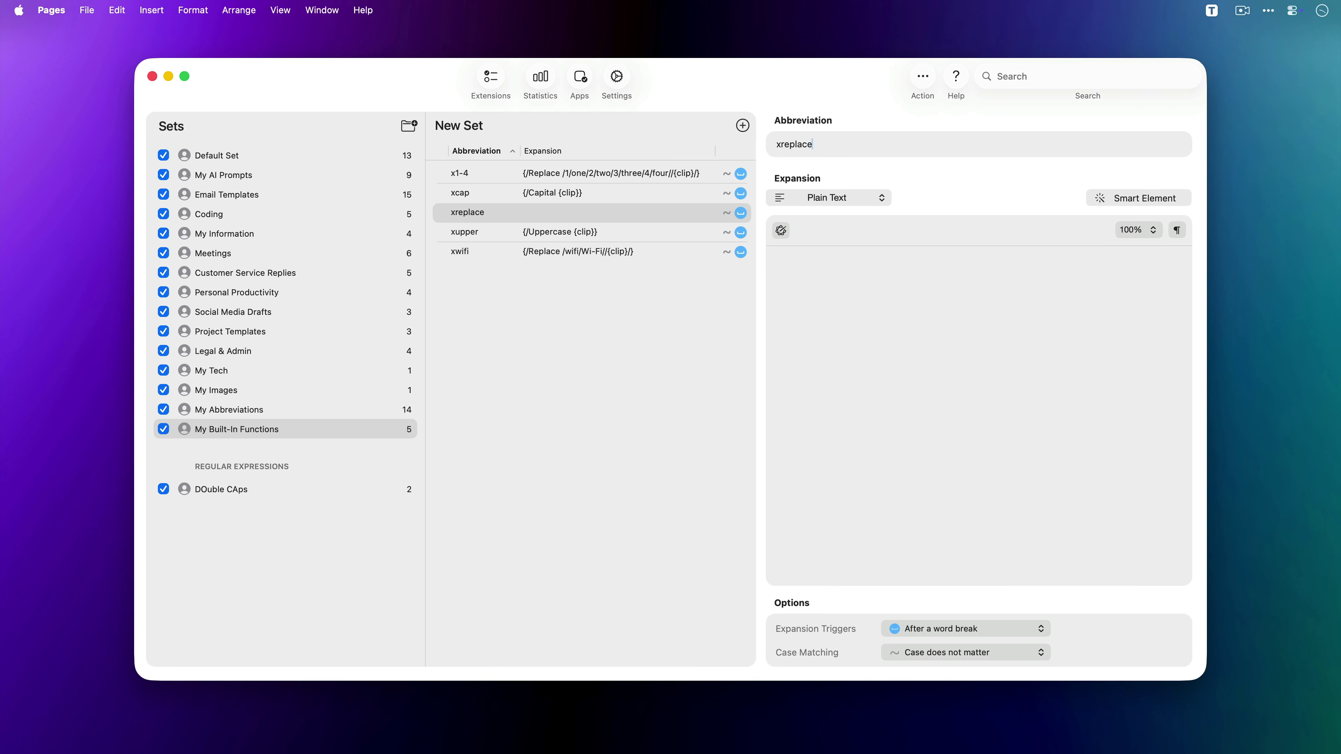
{"action": "key", "text": "Tab"}
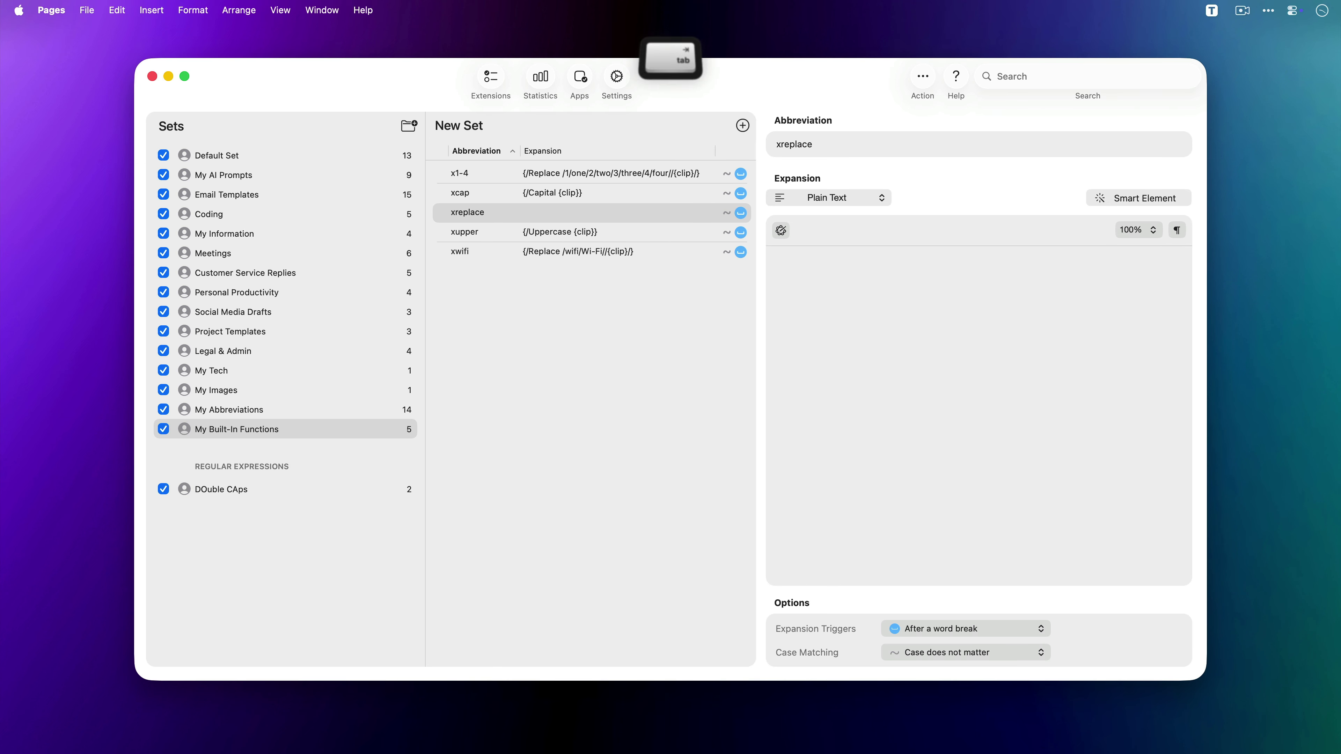
{"action": "type", "text": "{"}
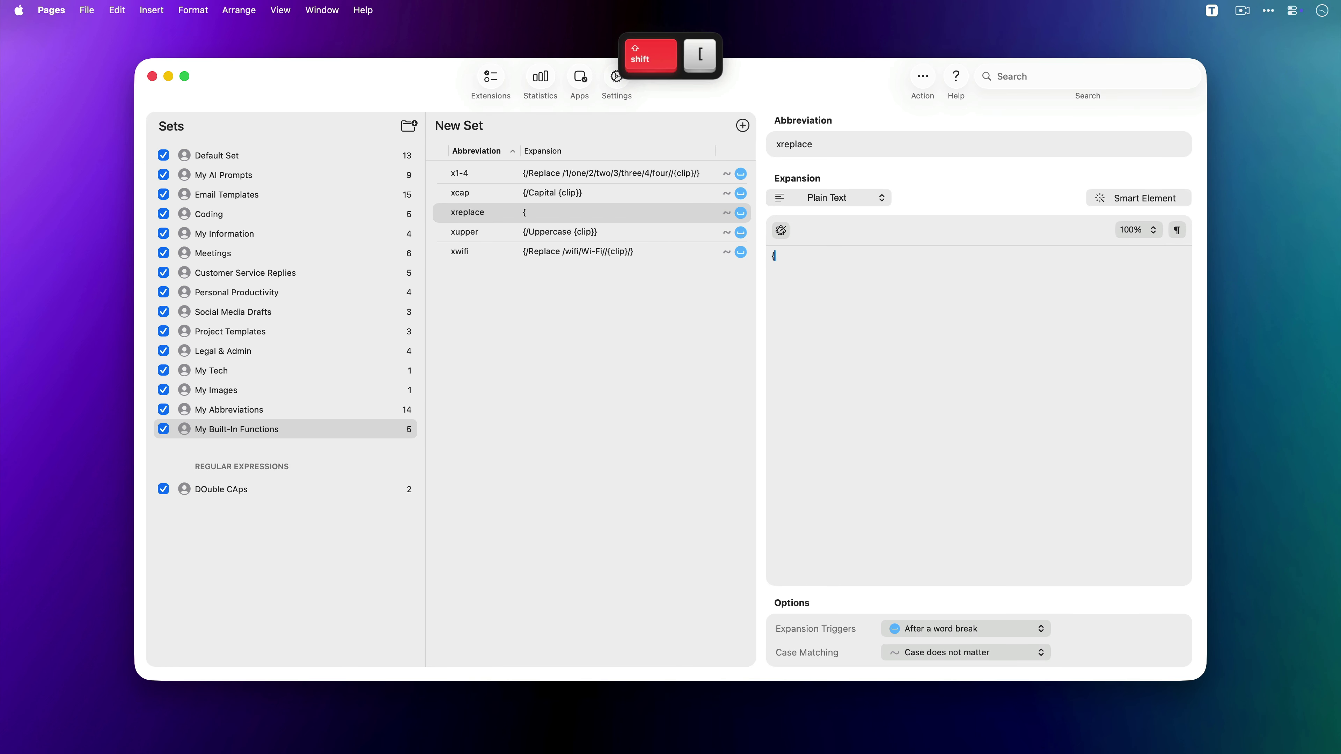
{"action": "type", "text": "/Replace "}
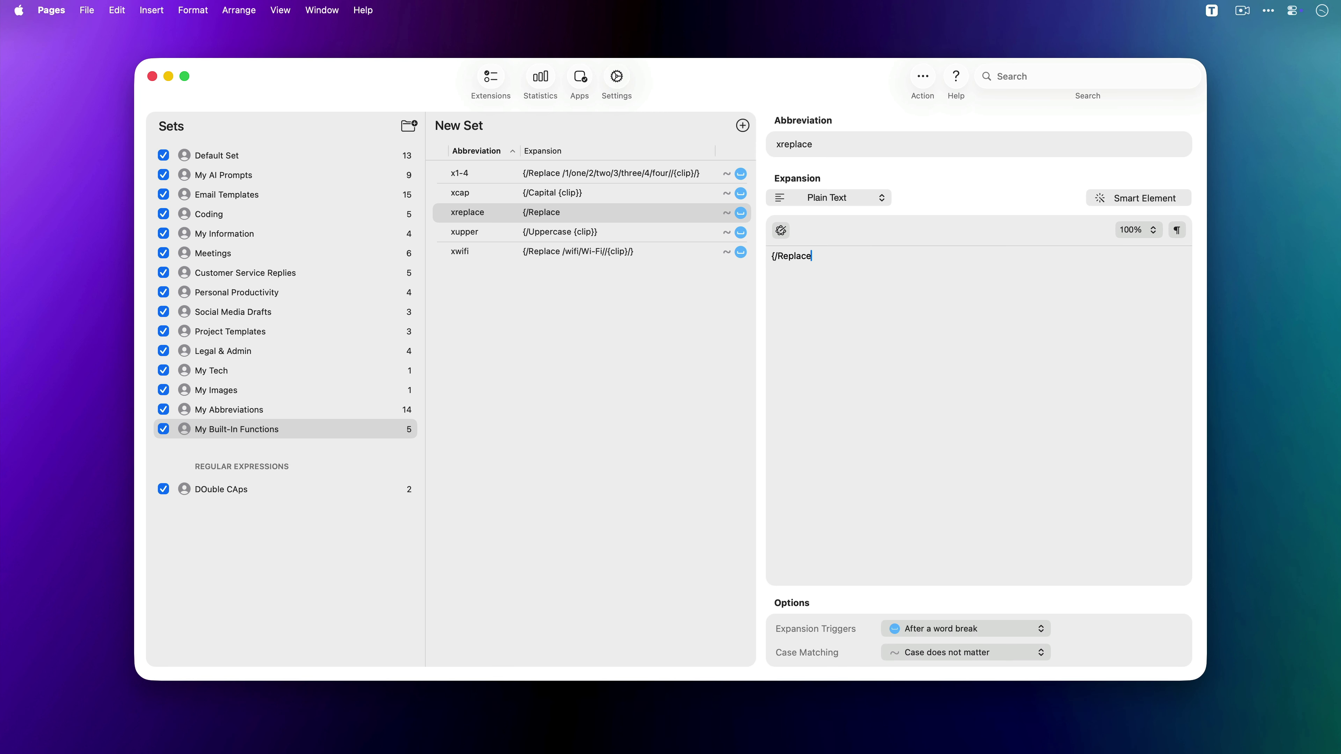
{"action": "type", "text": "/"}
Insert a single-line text input field labelled Original as the Replace function's search term, followed by a slash
{"action": "left_click", "coordinate": [1125, 200]}
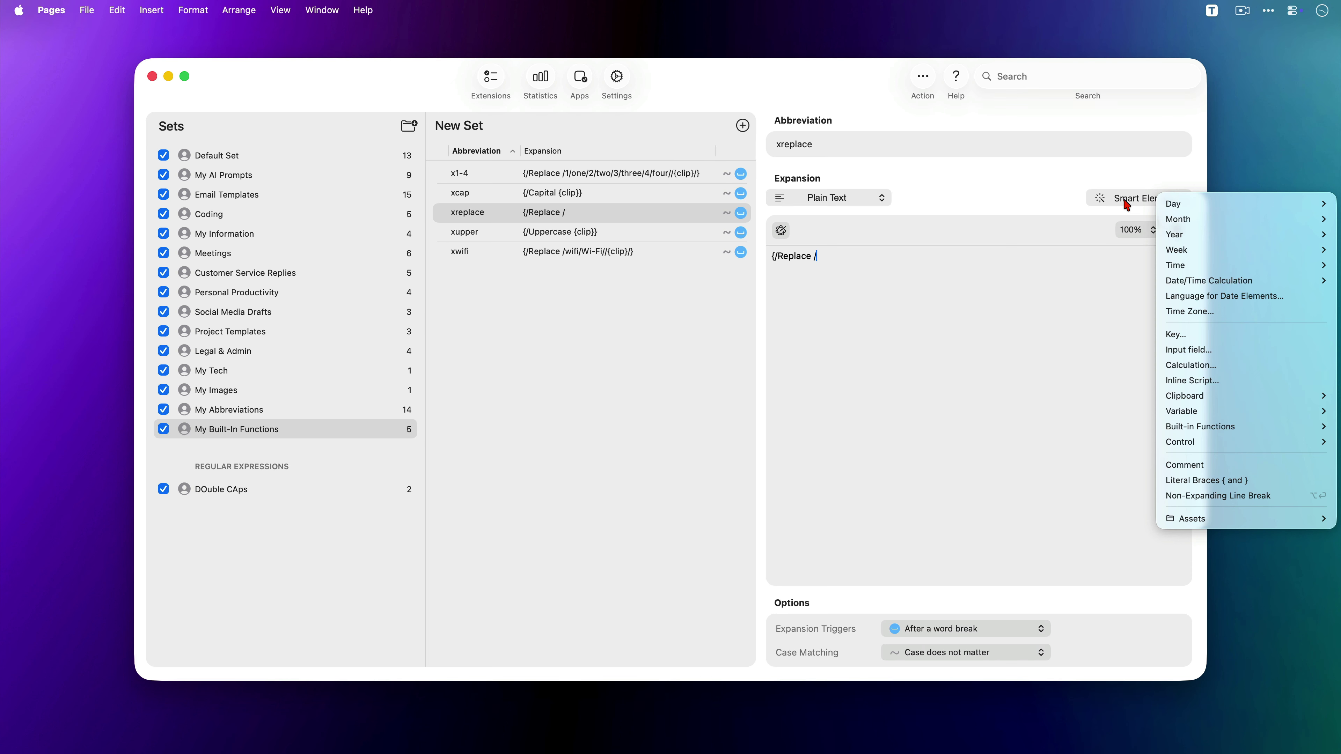
{"action": "left_click", "coordinate": [1171, 349]}
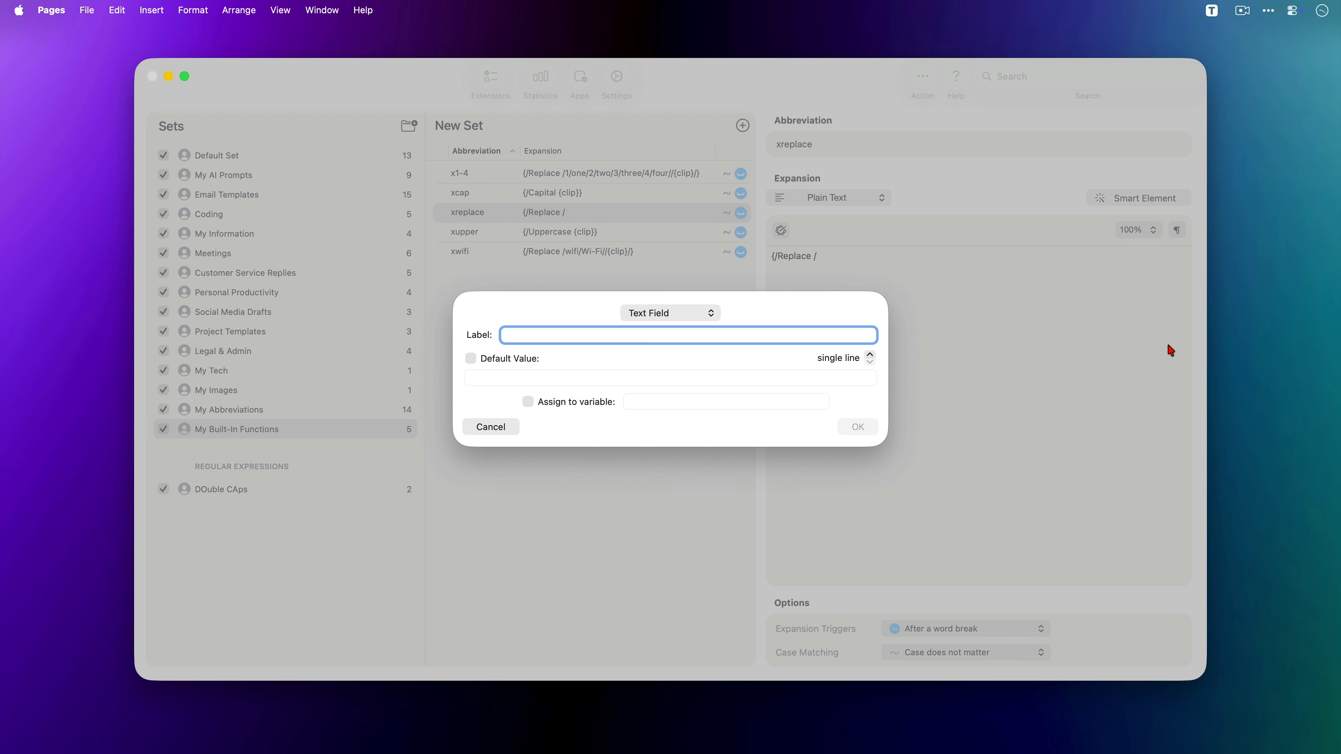
{"action": "type", "text": "Original"}
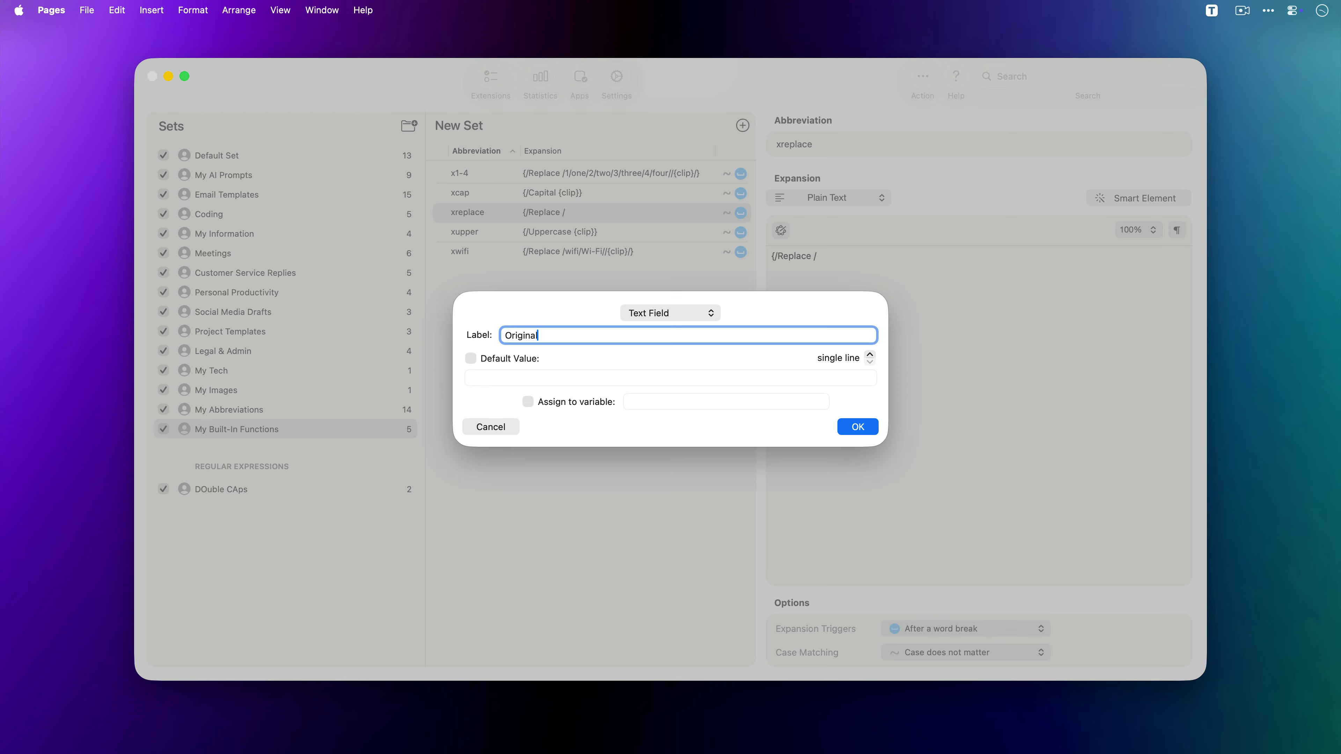
{"action": "key", "text": "Return"}
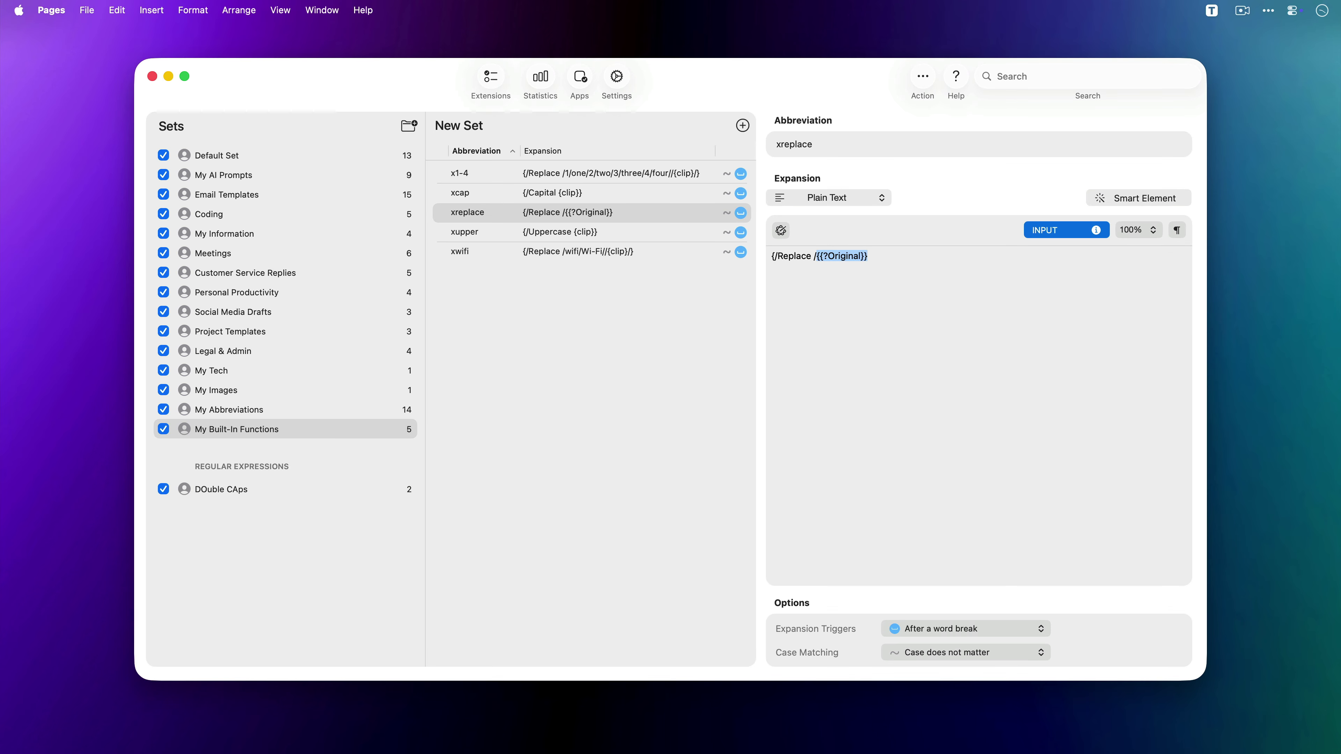
{"action": "key", "text": "Right"}
{"action": "type", "text": "/"}
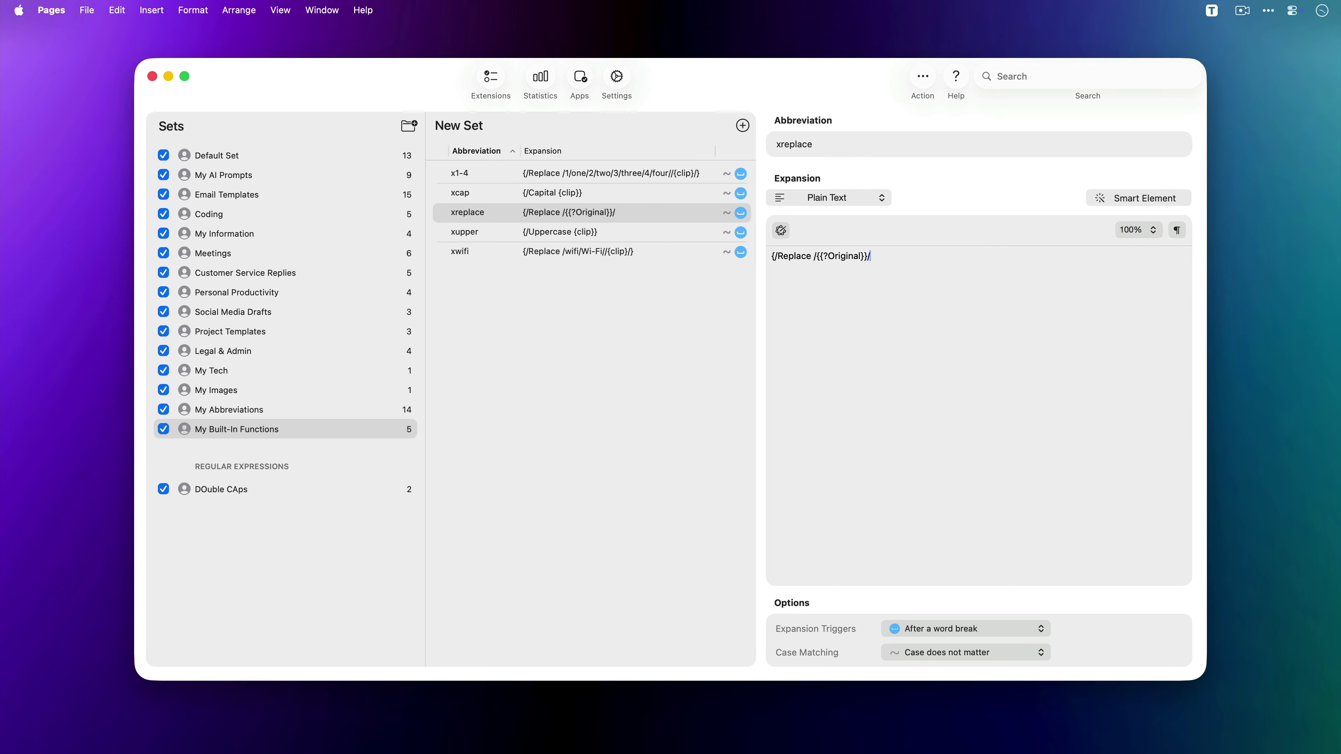
Complete the xreplace expansion with a Replacement input field and the clipboard text: {{?Replacement}}//{clip}/}
{"action": "type", "text": "{{"}
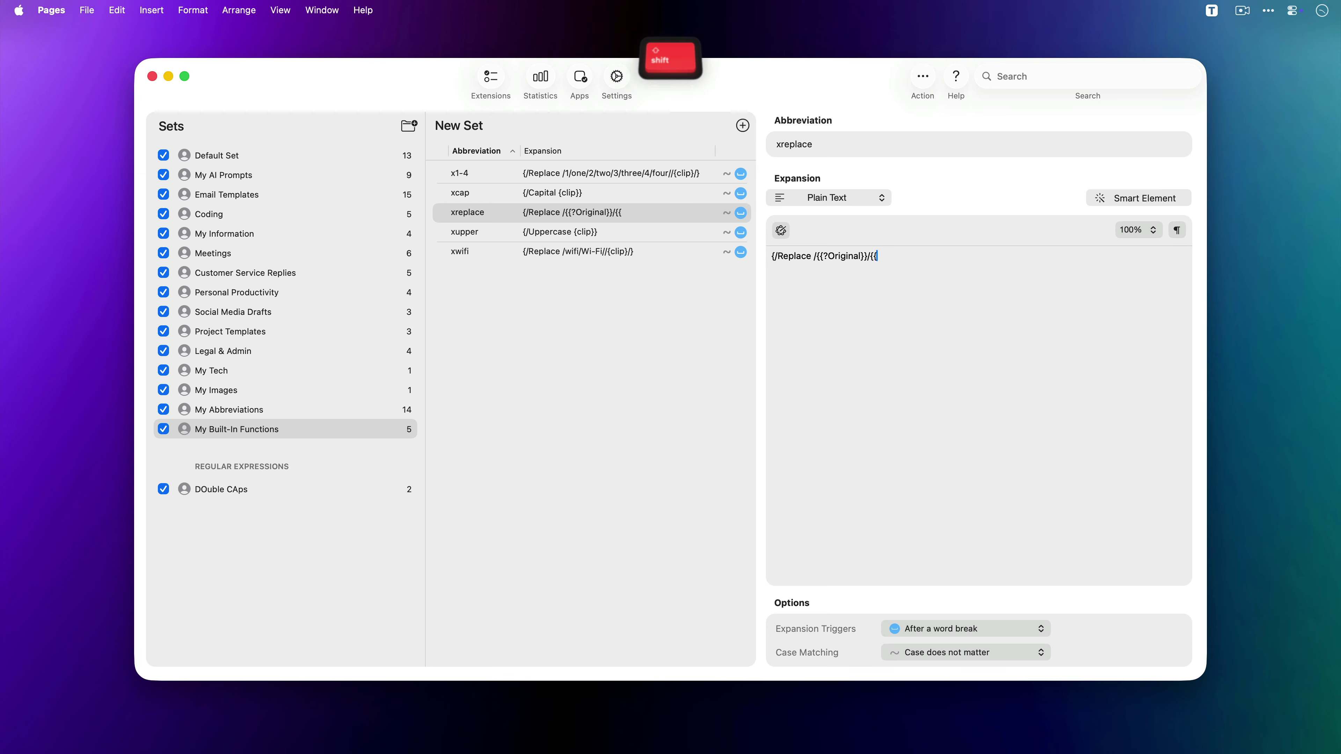
{"action": "type", "text": "?"}
{"action": "type", "text": "Repl"}
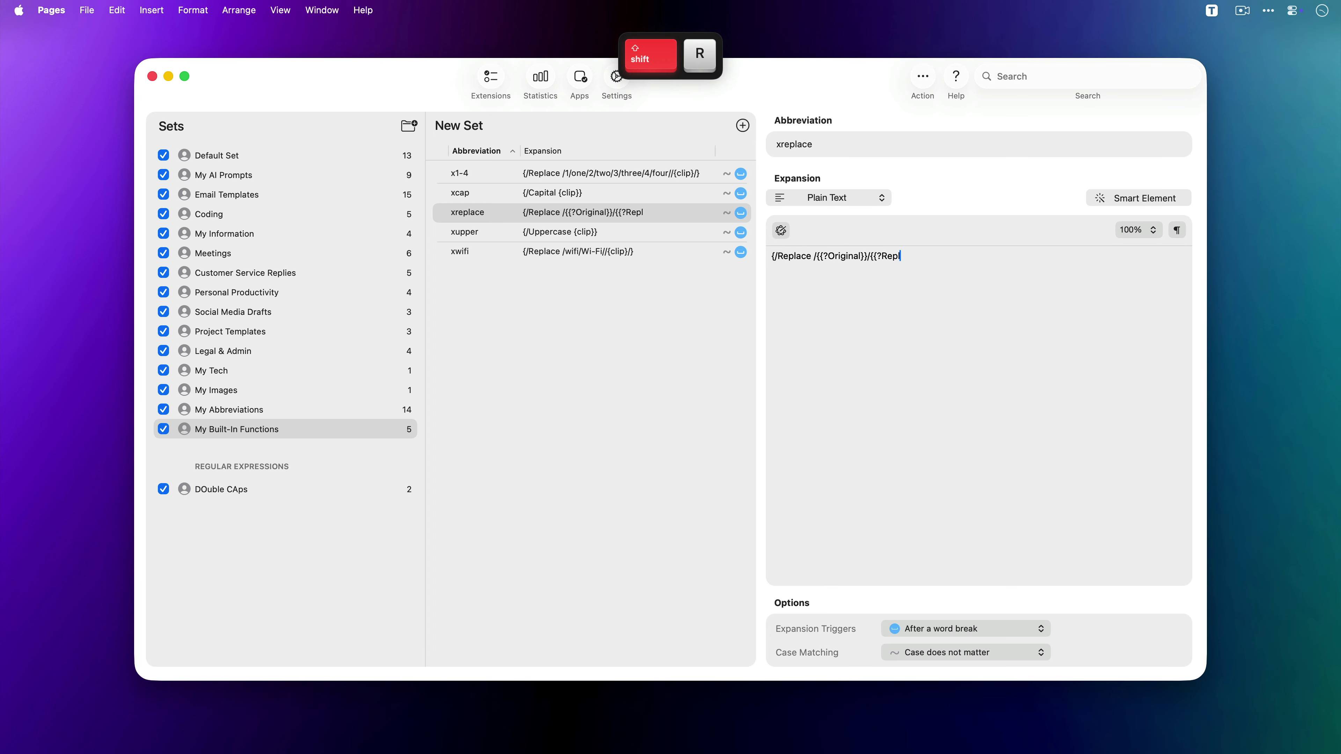
{"action": "type", "text": "acement"}
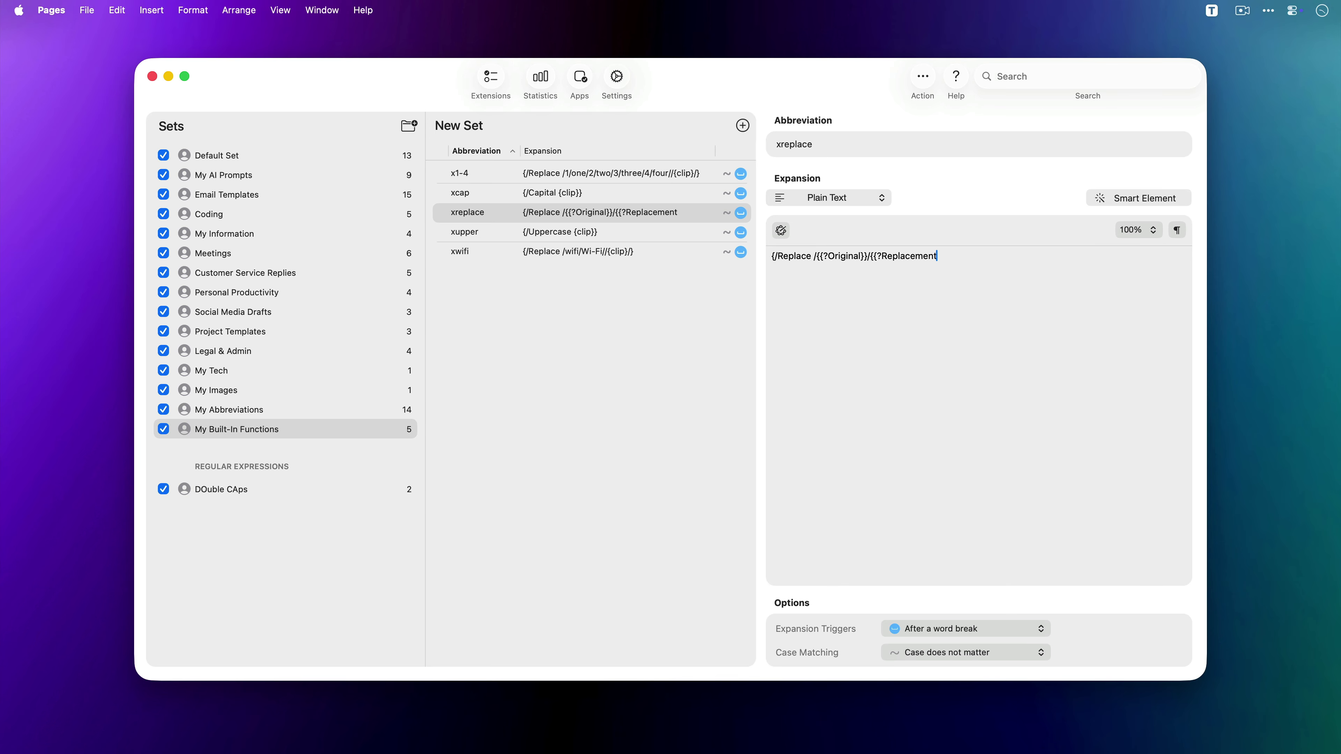
{"action": "type", "text": "}}"}
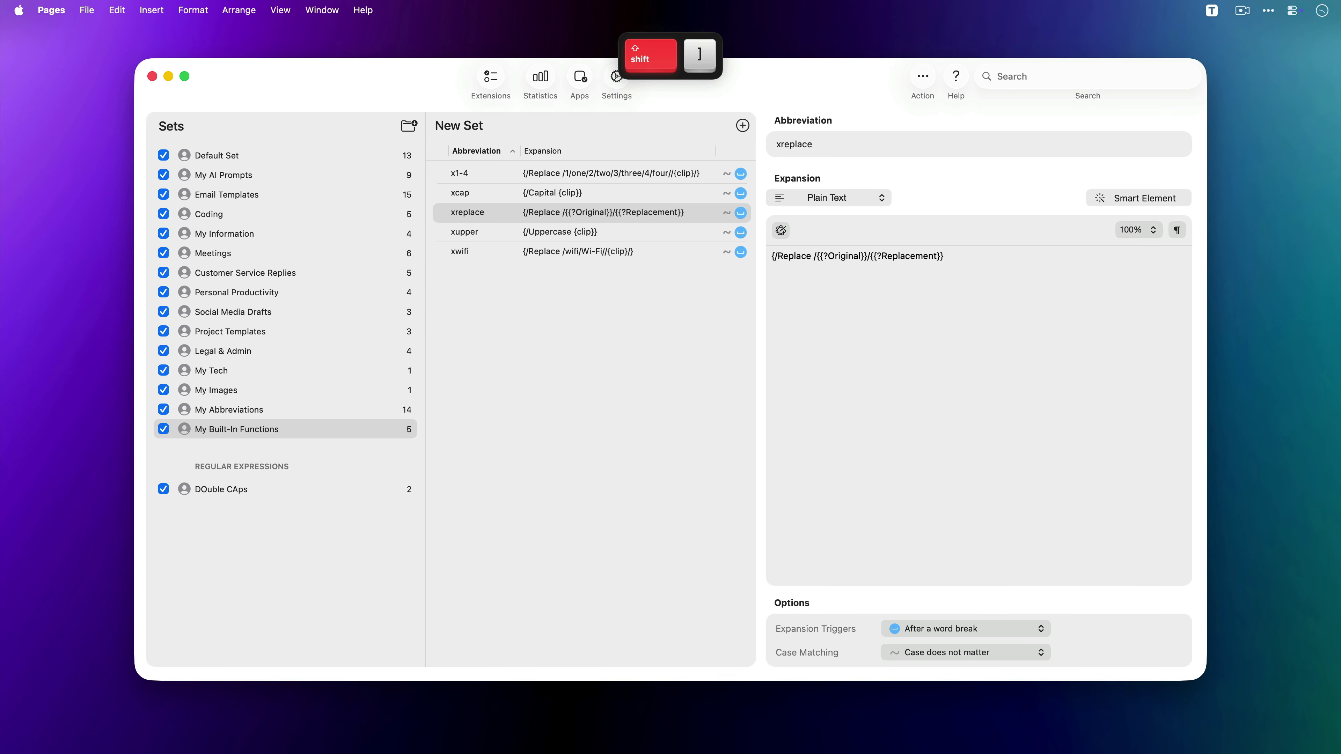
{"action": "type", "text": "//{clip}/}"}
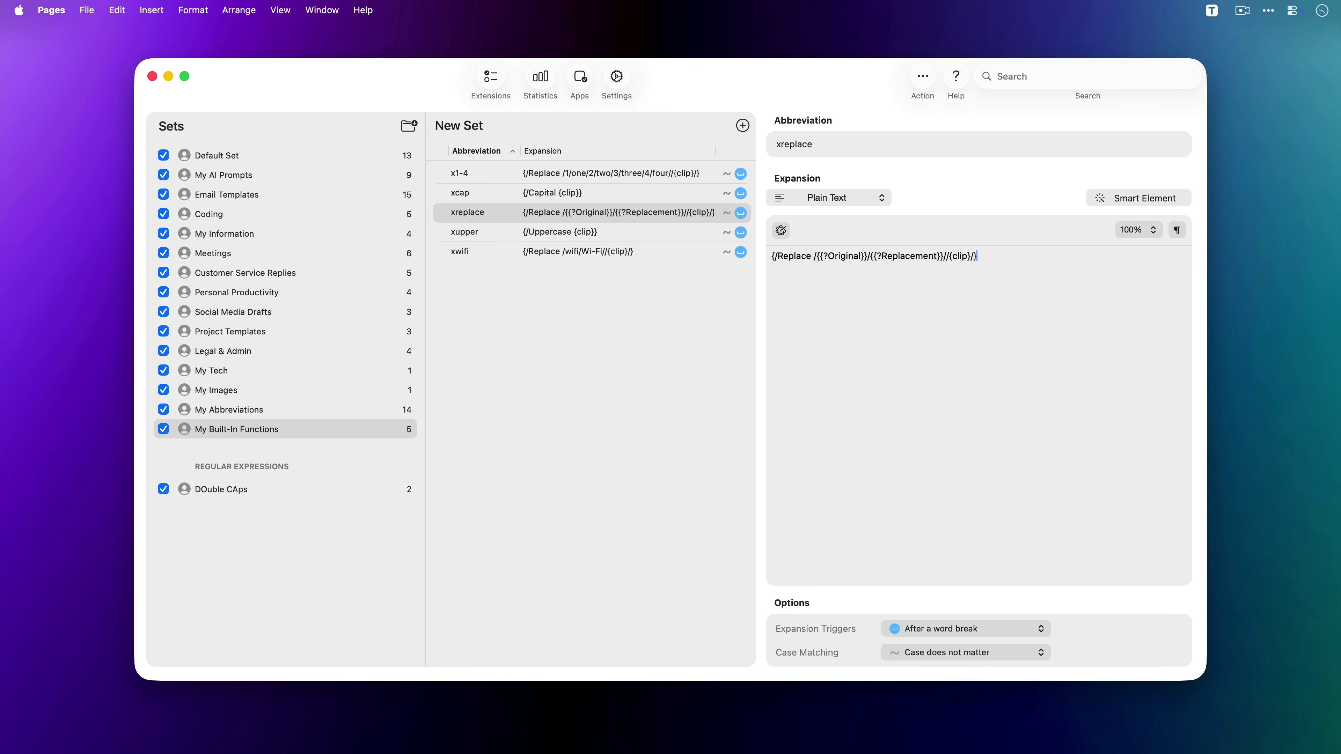
Switch to the Understanding Color Theory document in Pages, cut all its text and enter the abbreviation xreplace in its place
{"action": "key", "text": "super+h"}
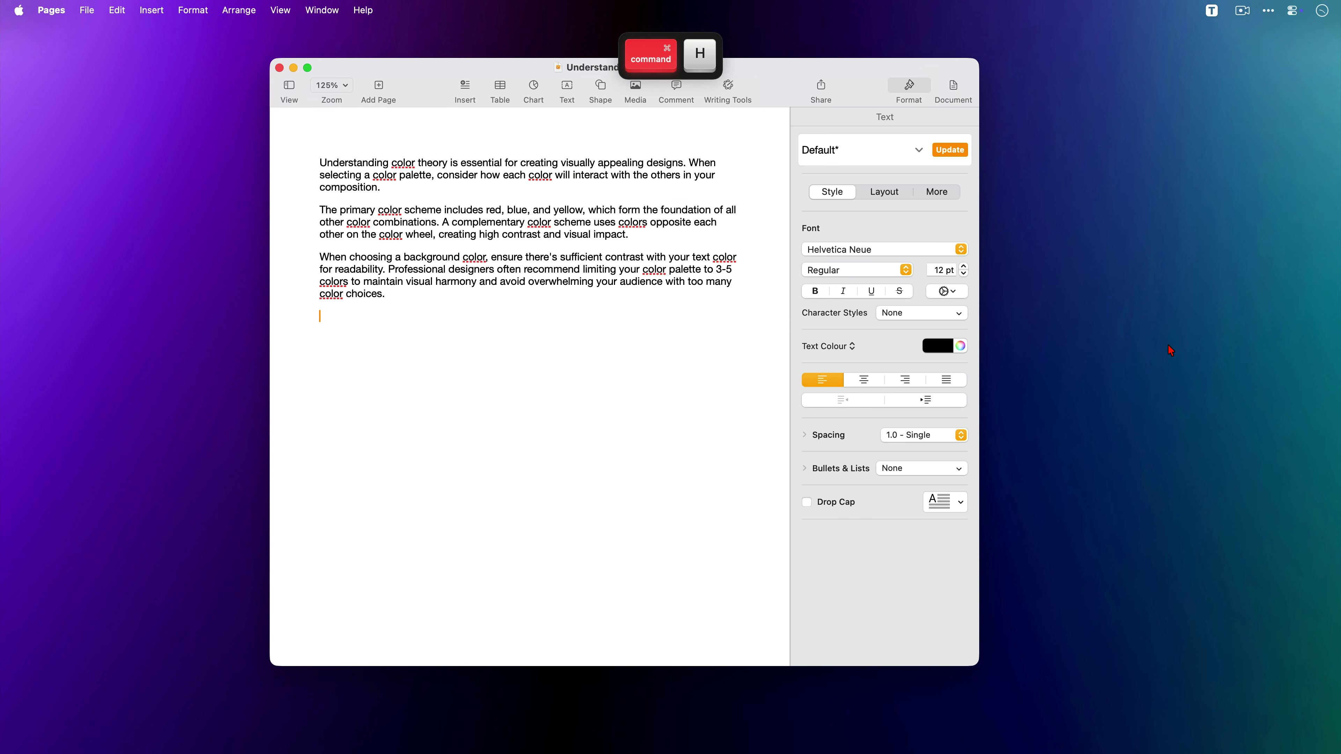
{"action": "key", "text": "super+a"}
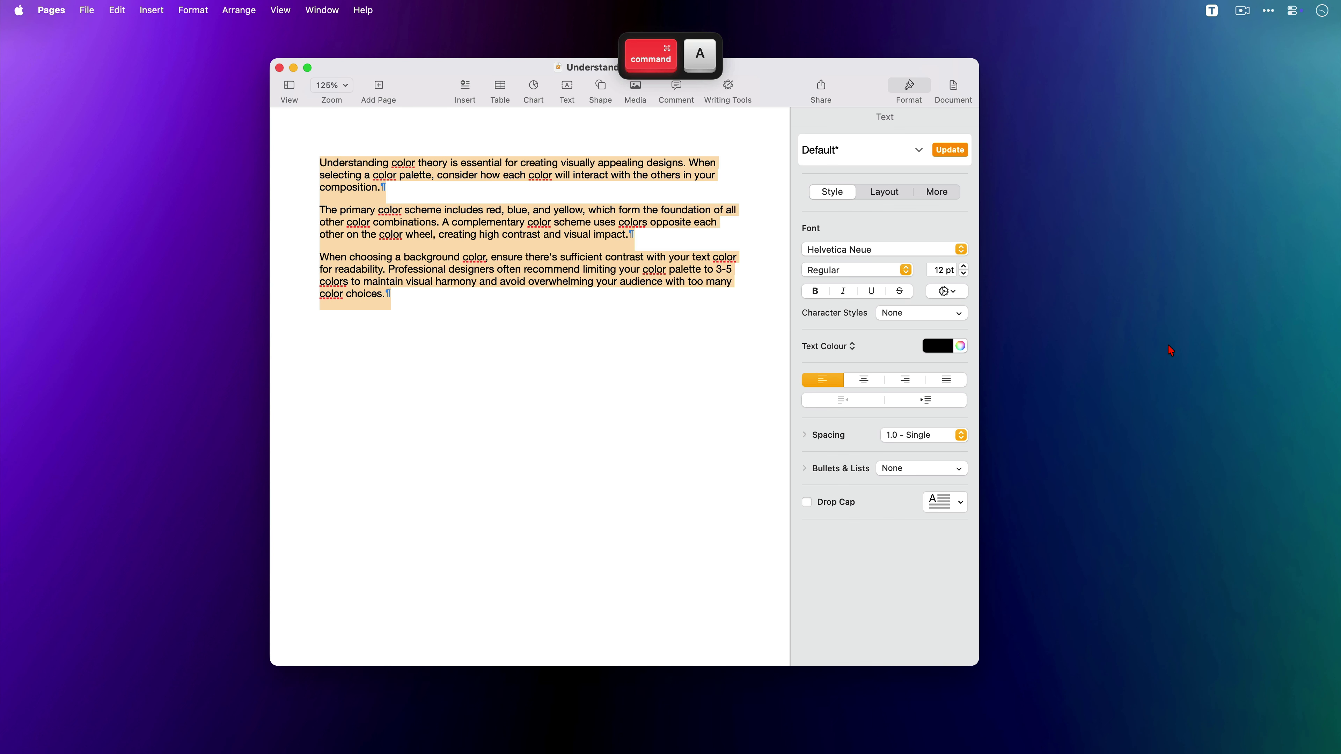
{"action": "key", "text": "super+x"}
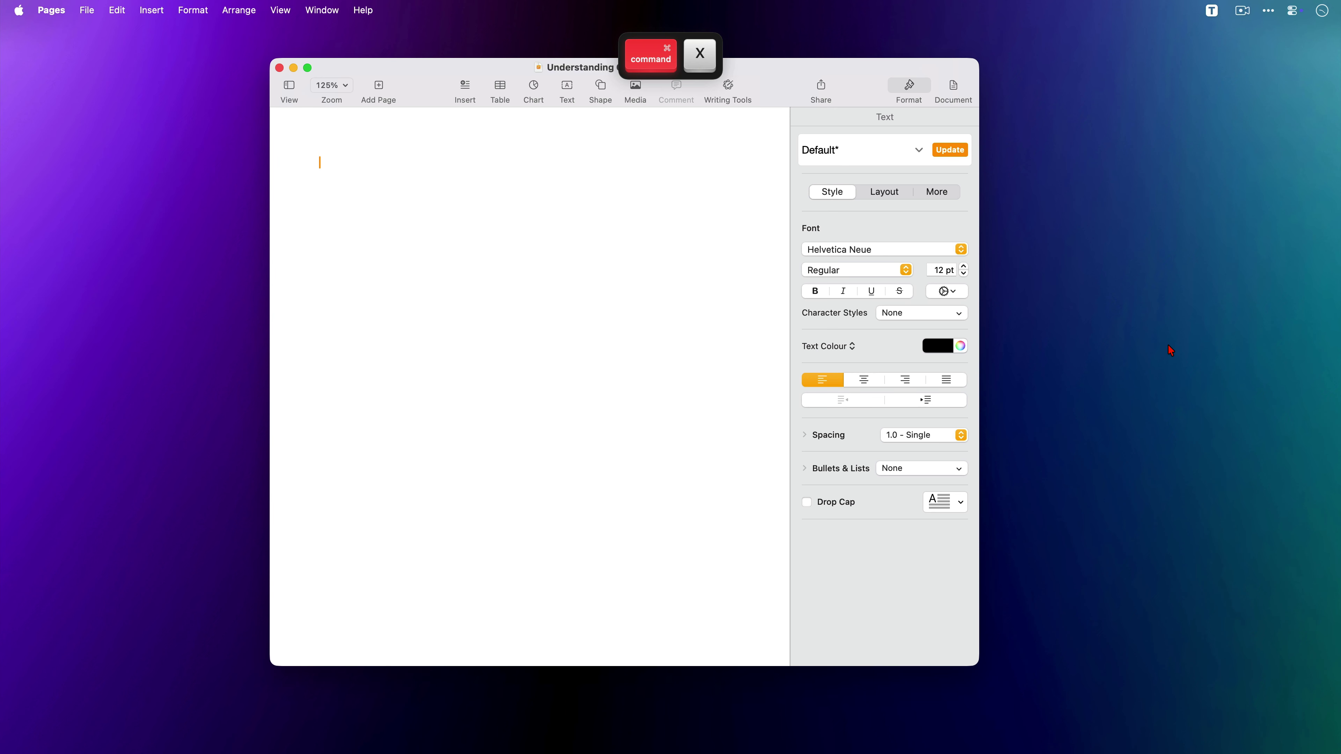
{"action": "type", "text": "xrepl"}
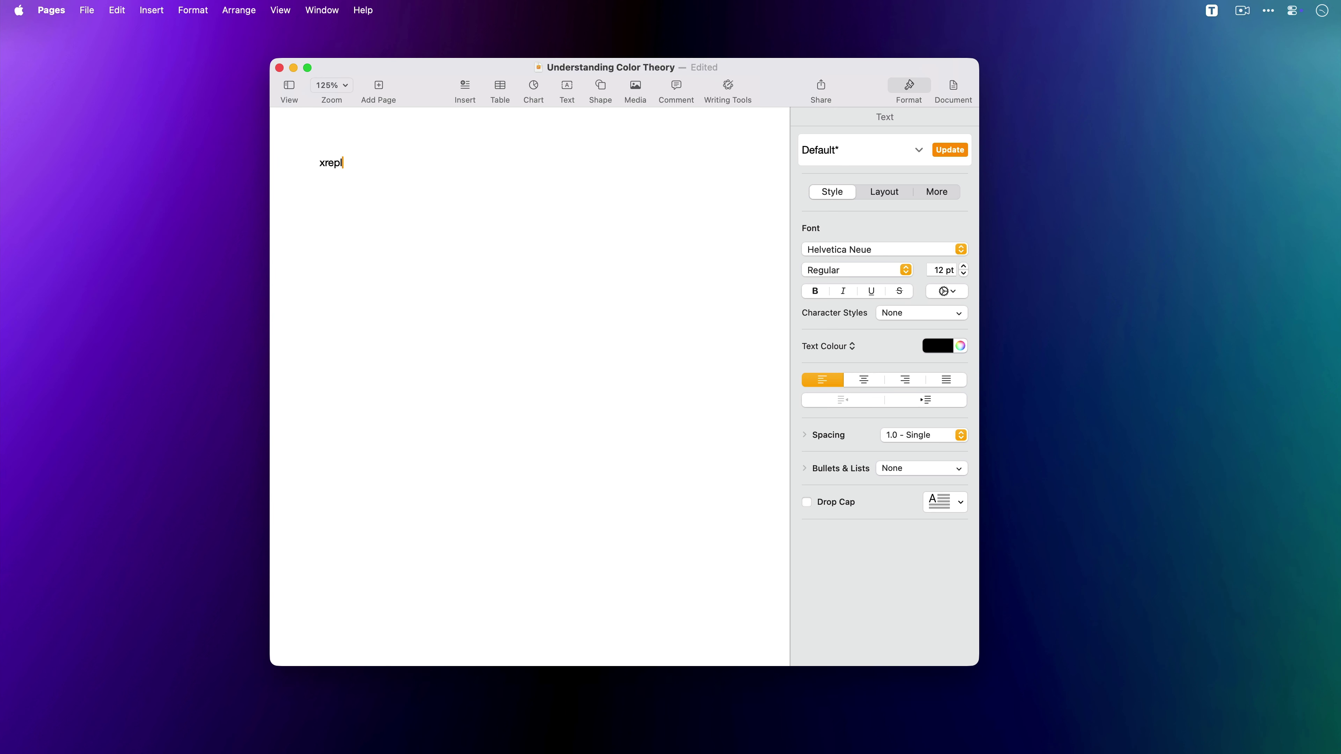
{"action": "type", "text": "ace"}
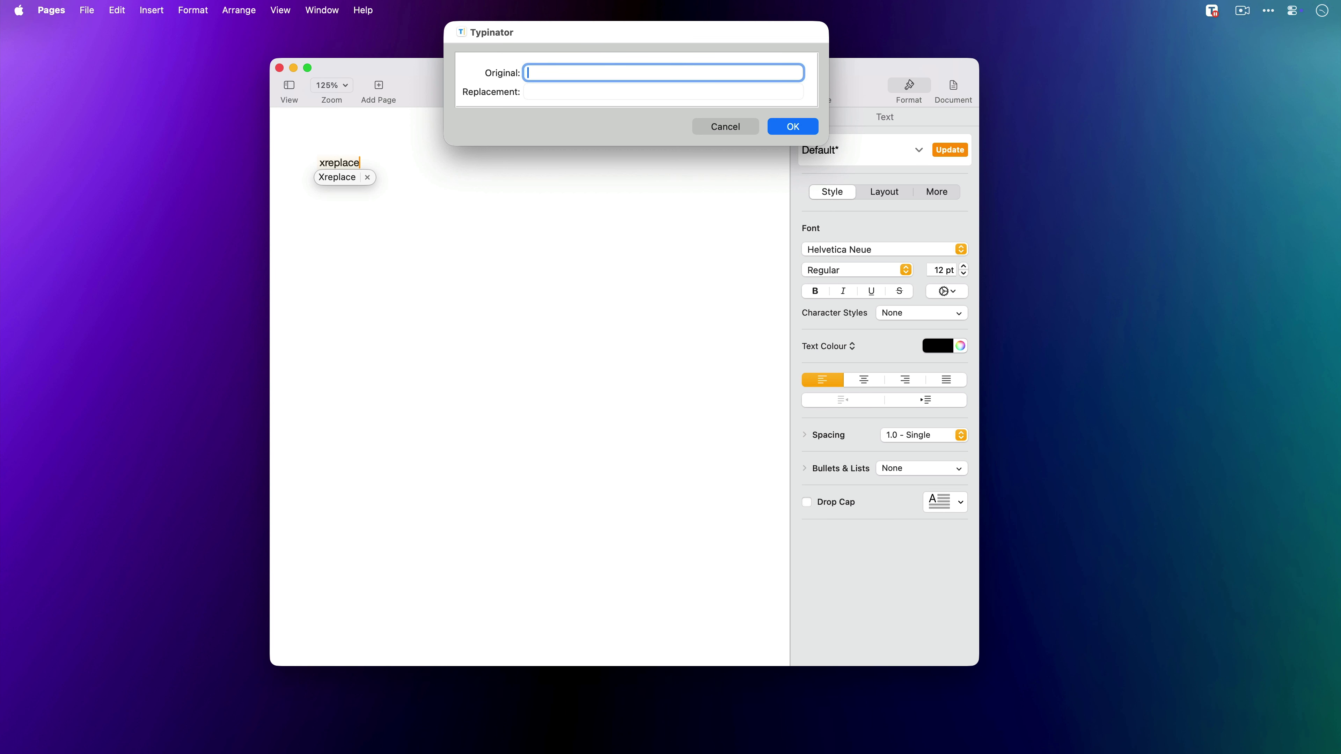
Fill in the xreplace prompt with Original color and Replacement colour, and insert the converted clipboard text
{"action": "type", "text": "color"}
{"action": "key", "text": "Tab"}
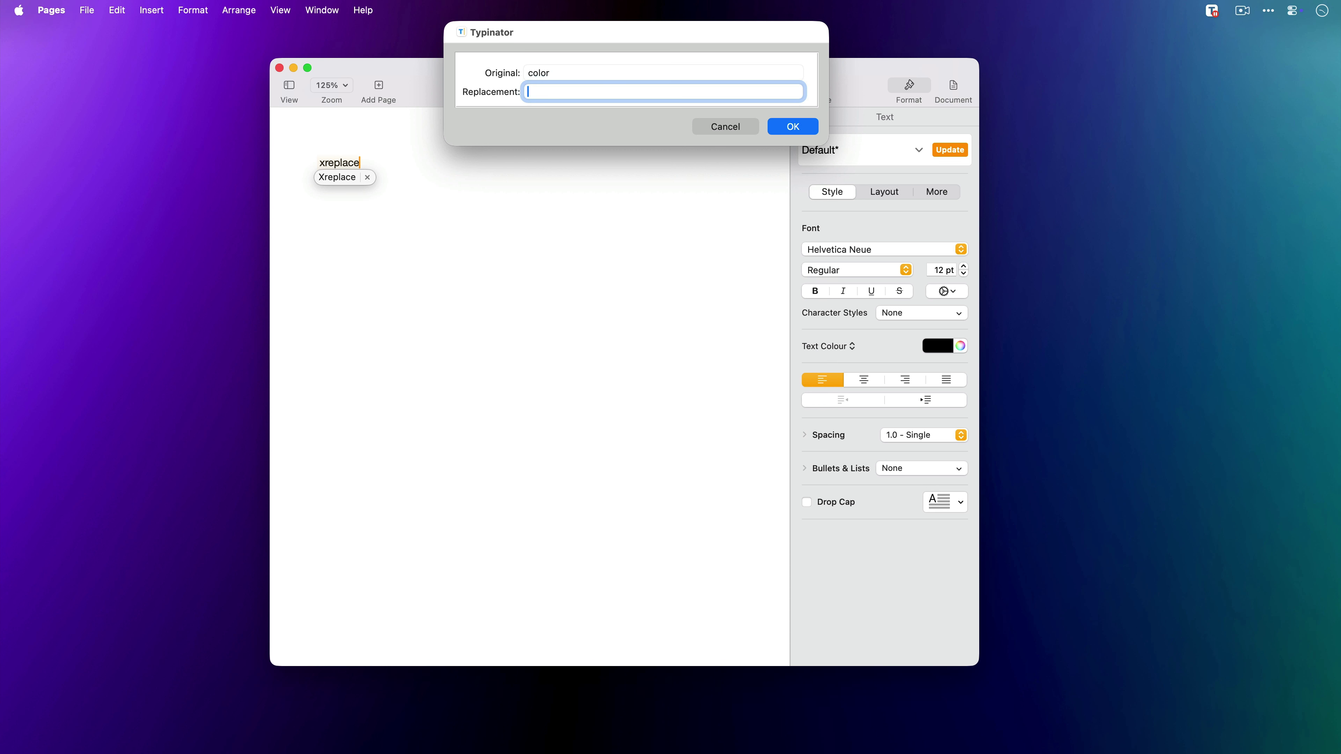
{"action": "type", "text": "colour"}
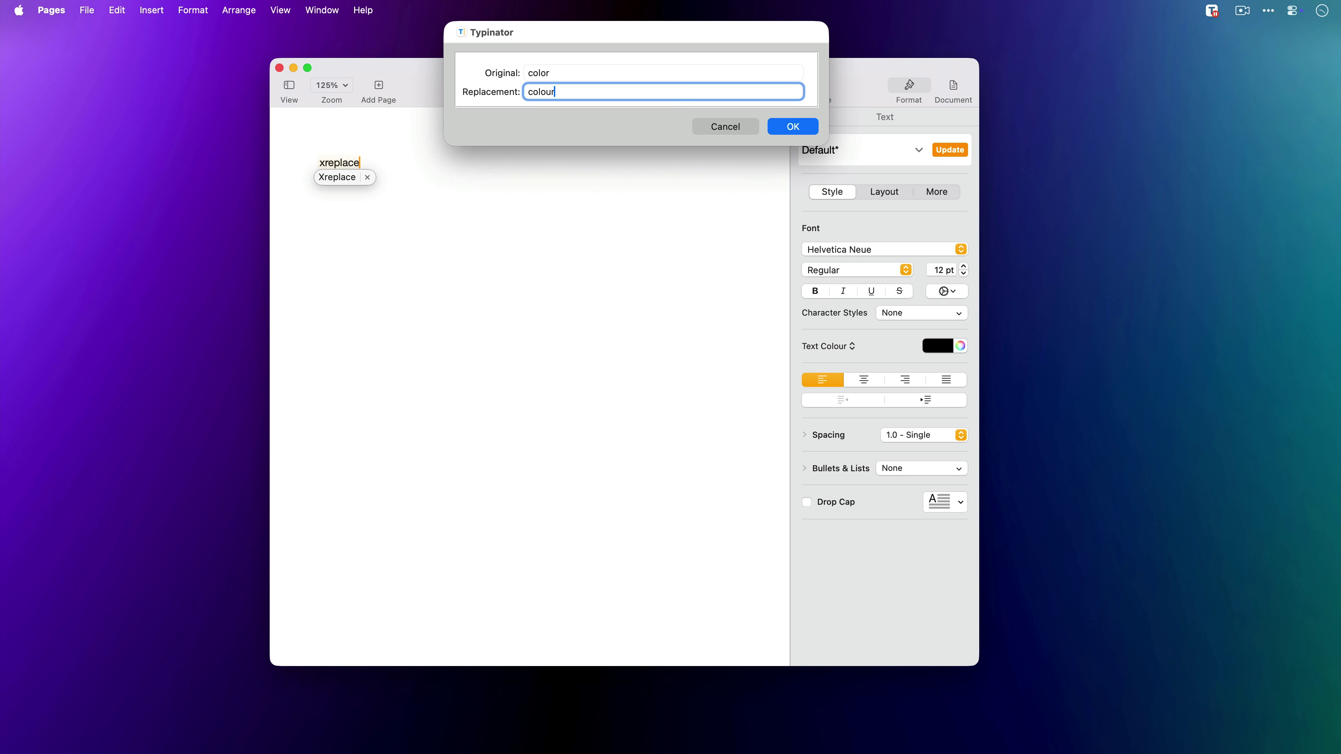
{"action": "key", "text": "Return"}
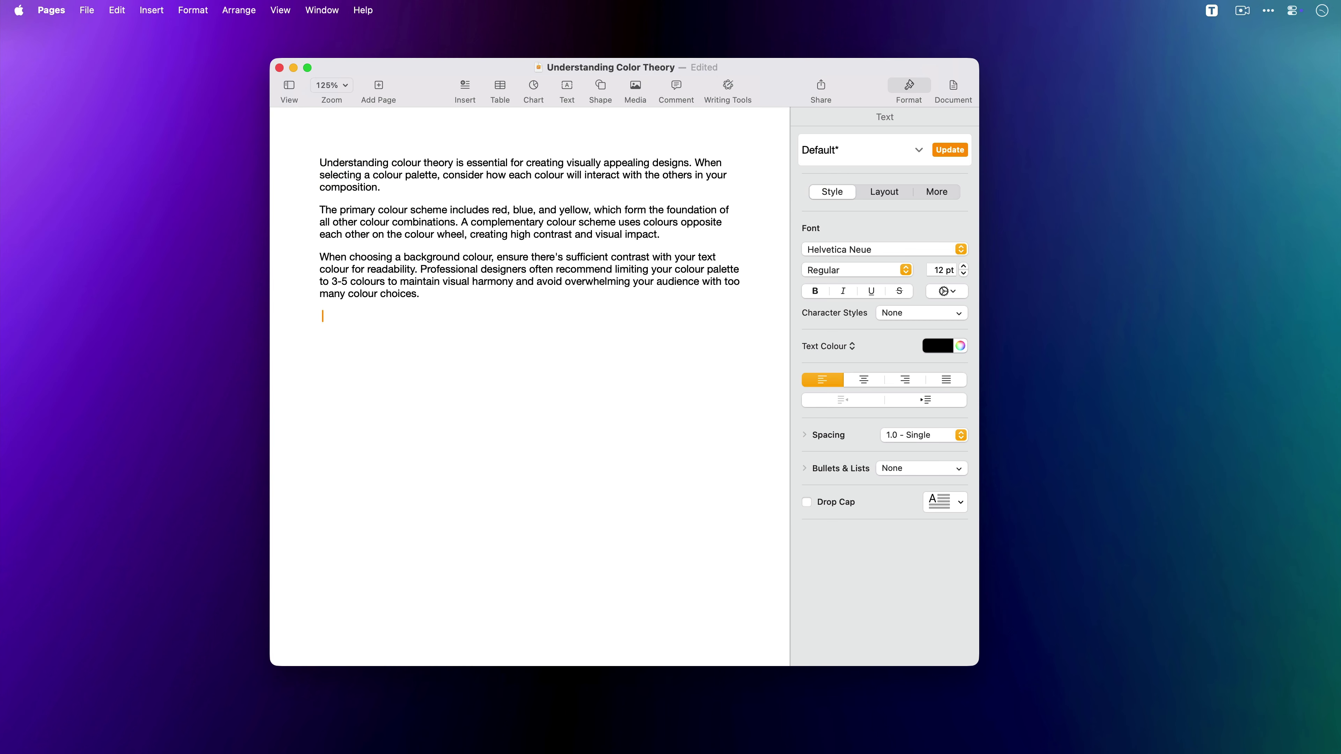